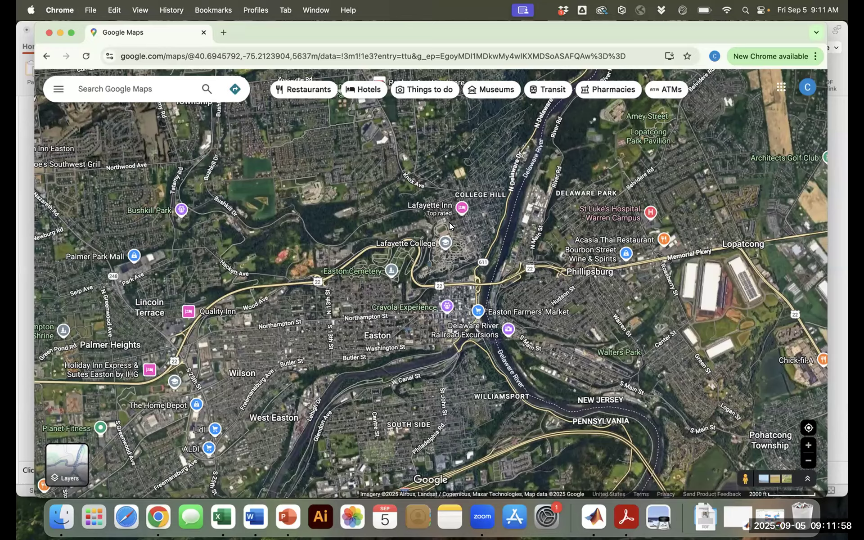
Zoom the satellite view from Easton into the Admissions building on the Lafayette campus
scroll(461, 229, "up", 2)
scroll(450, 260, "up", 2)
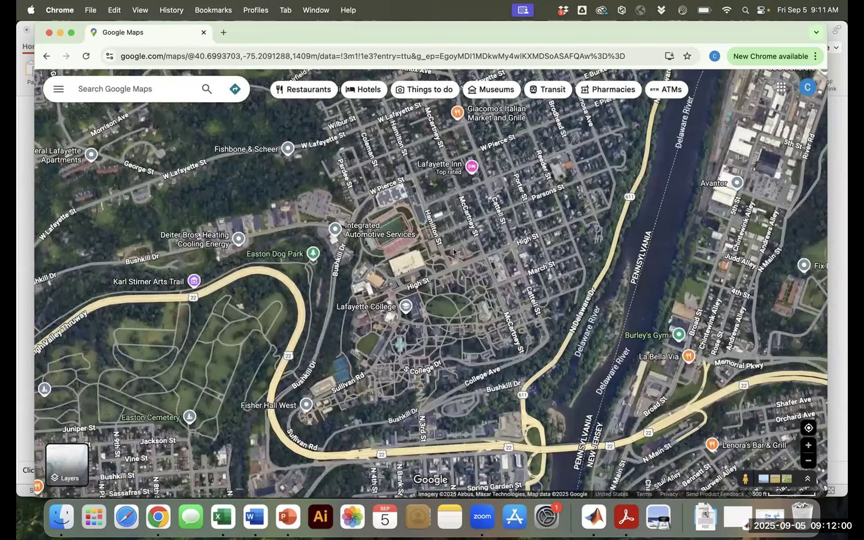
scroll(444, 256, "up", 4)
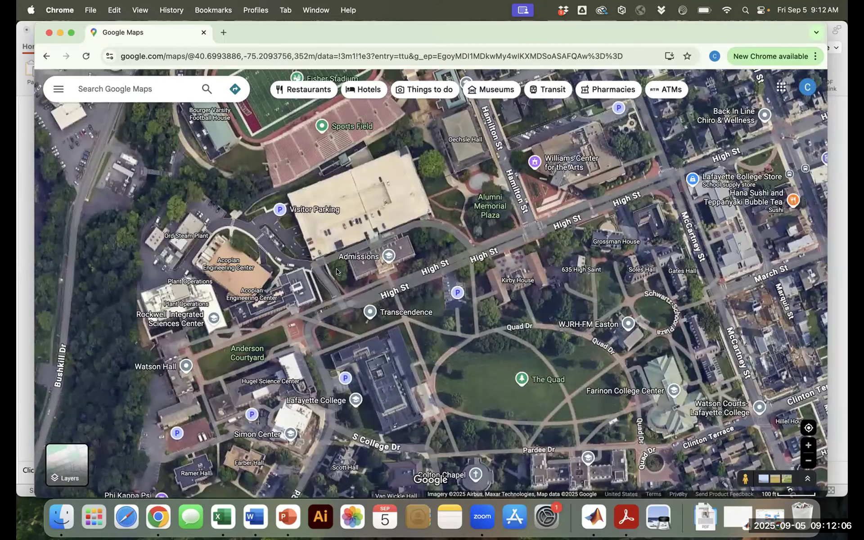
scroll(336, 272, "up", 4)
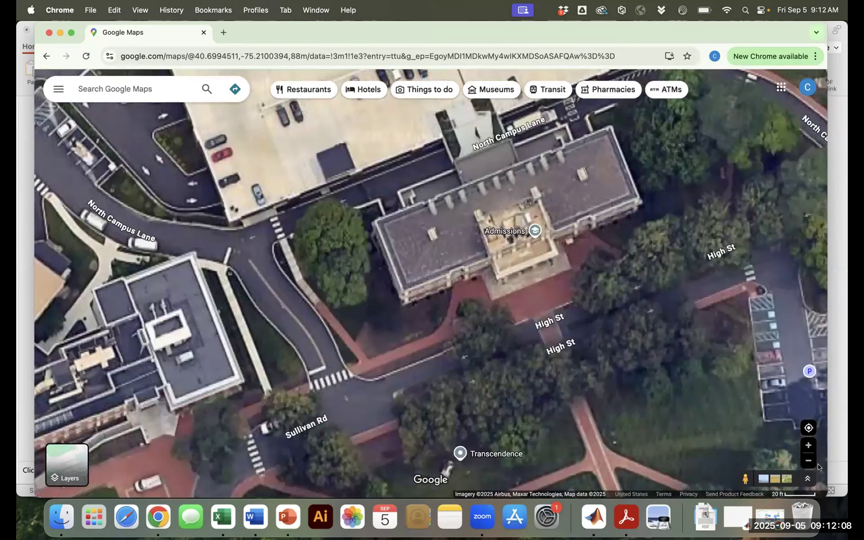
left_click(809, 461)
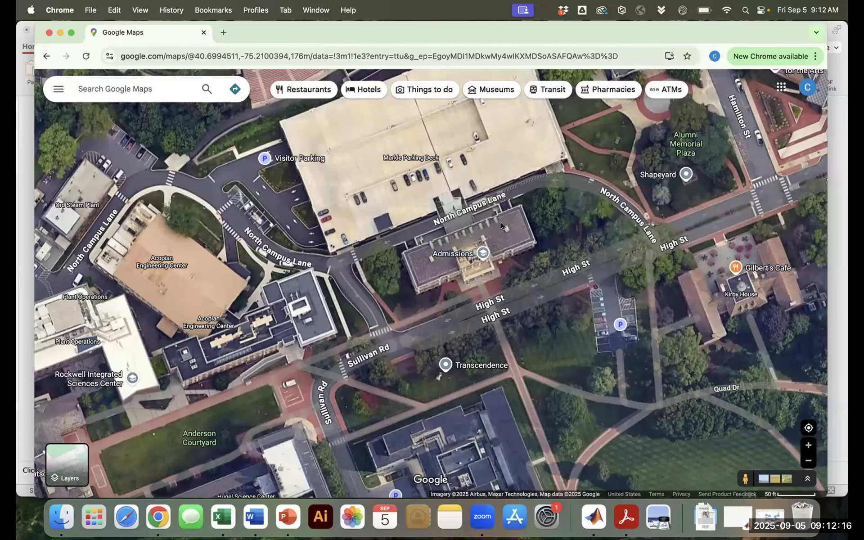
Pin the building's west corner to read its coordinates, 40.69956, -75.21017
left_click(401, 253)
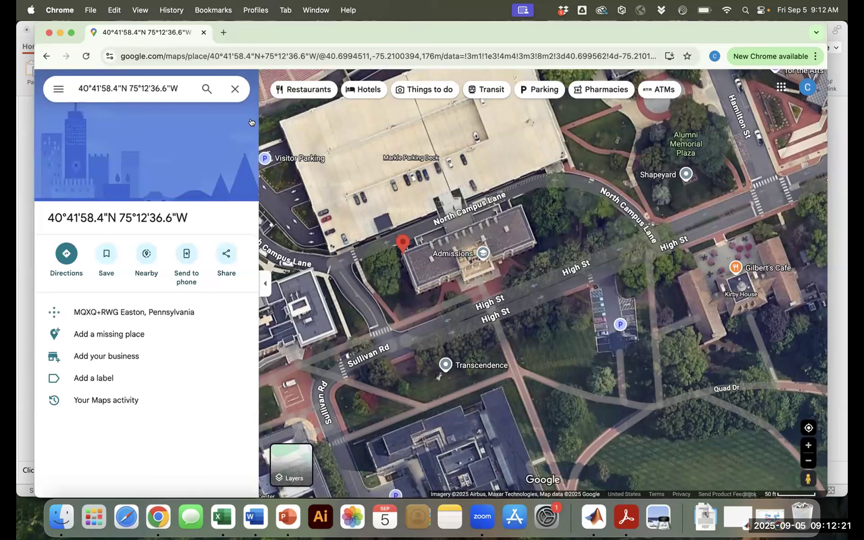
left_click(235, 88)
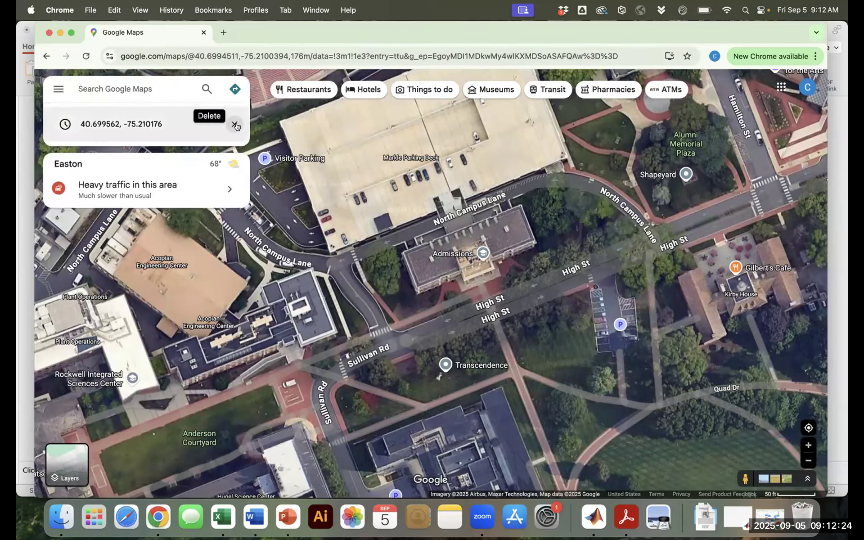
left_click(237, 128)
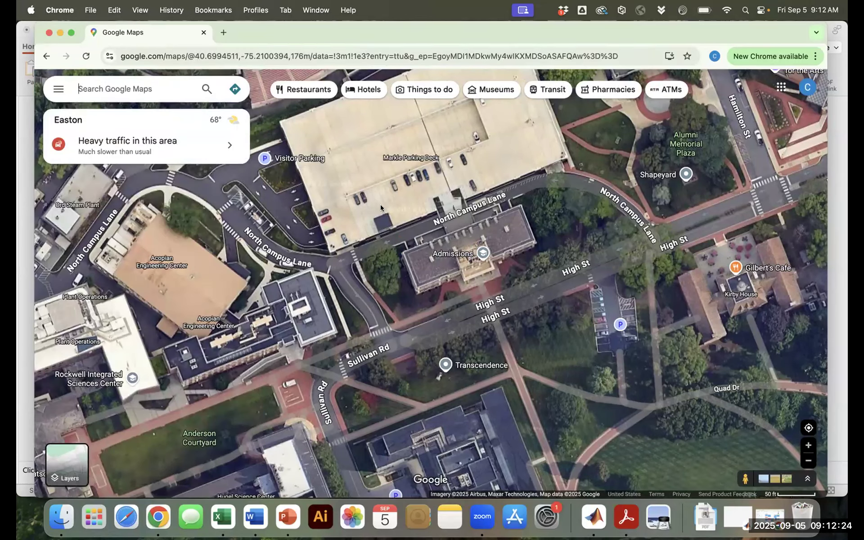
left_click(400, 255)
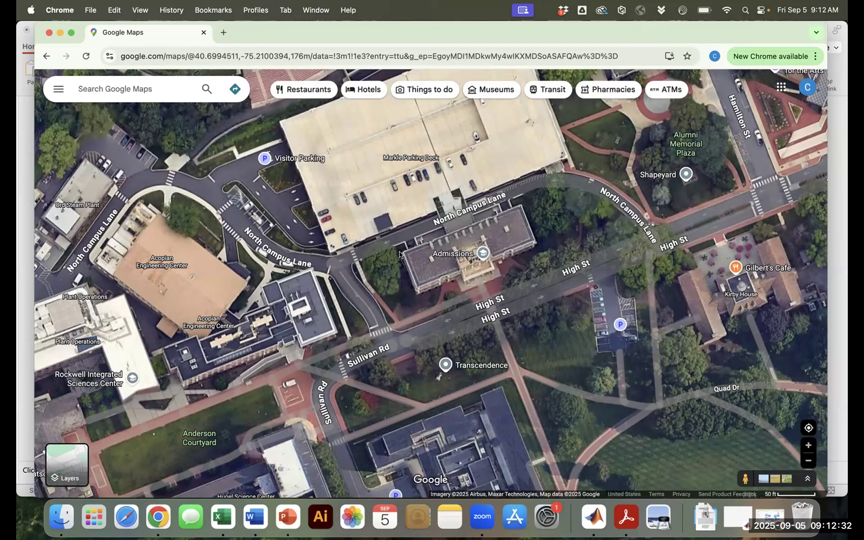
left_click(400, 255)
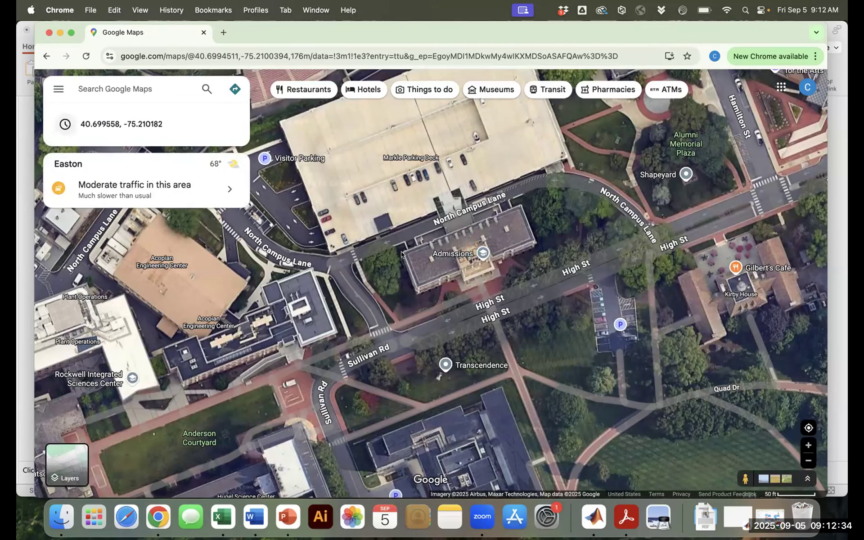
left_click(402, 253)
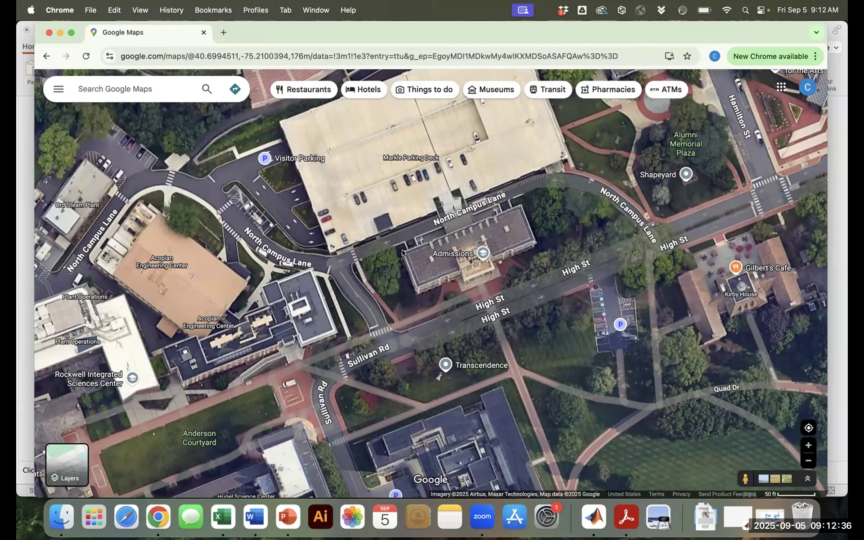
left_click(402, 253)
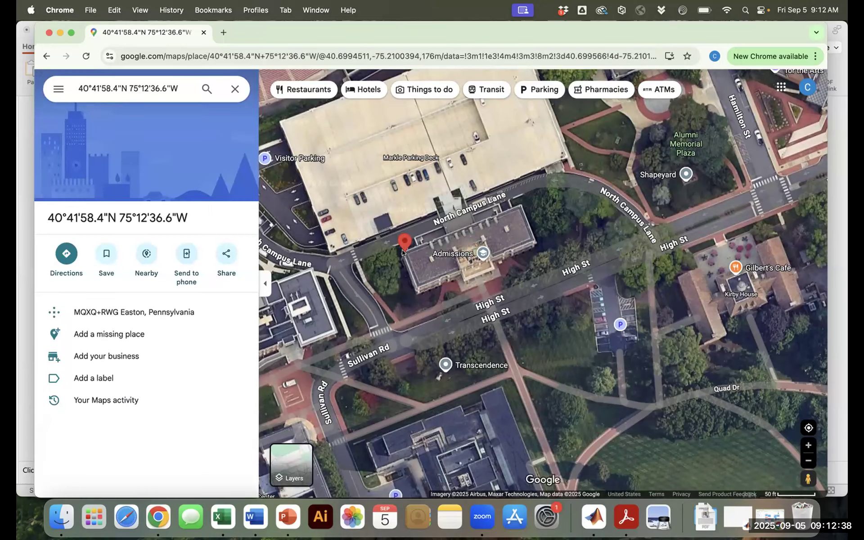
left_click(228, 90)
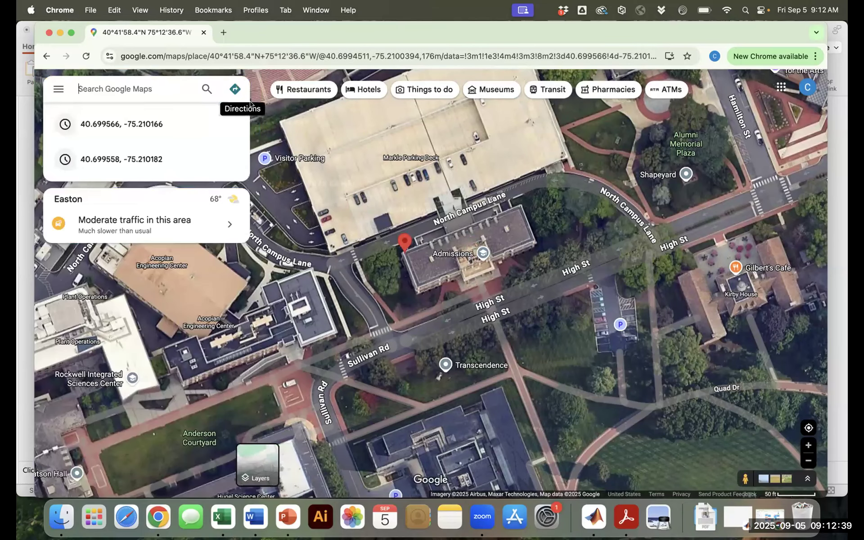
left_click(402, 253)
right_click(402, 253)
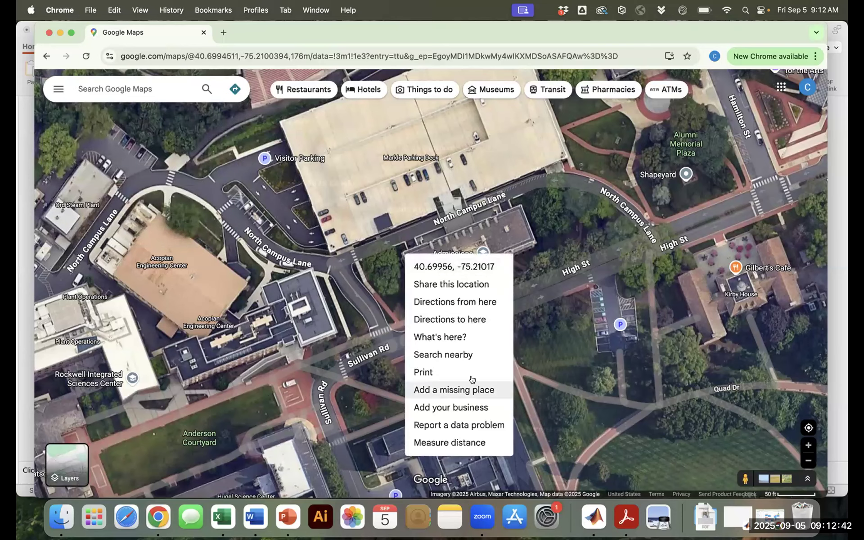
Measure the building's long side along North Campus Lane (about 166 ft), then clear it
left_click(467, 441)
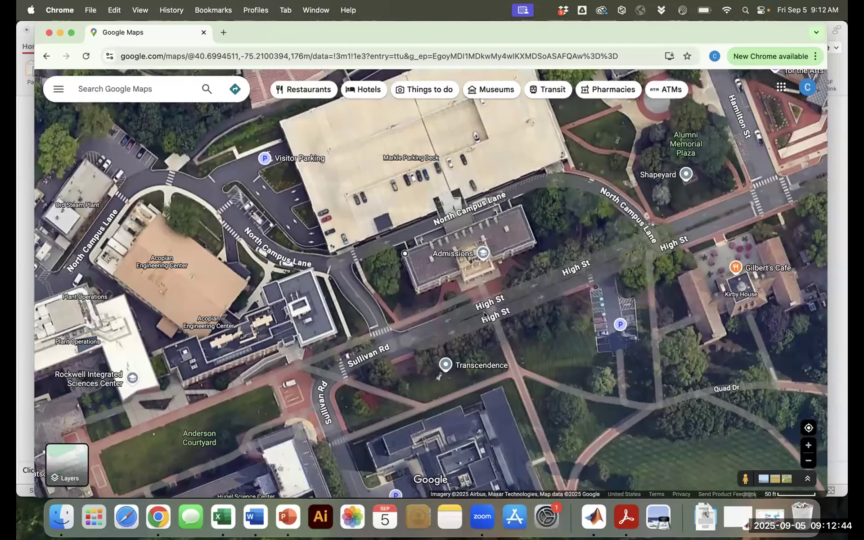
left_click(520, 208)
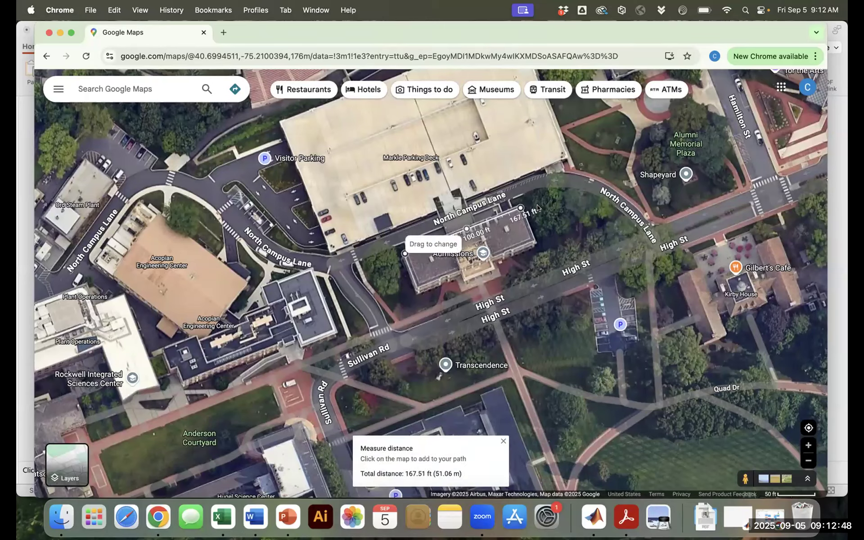
left_click_drag(520, 208, 519, 208)
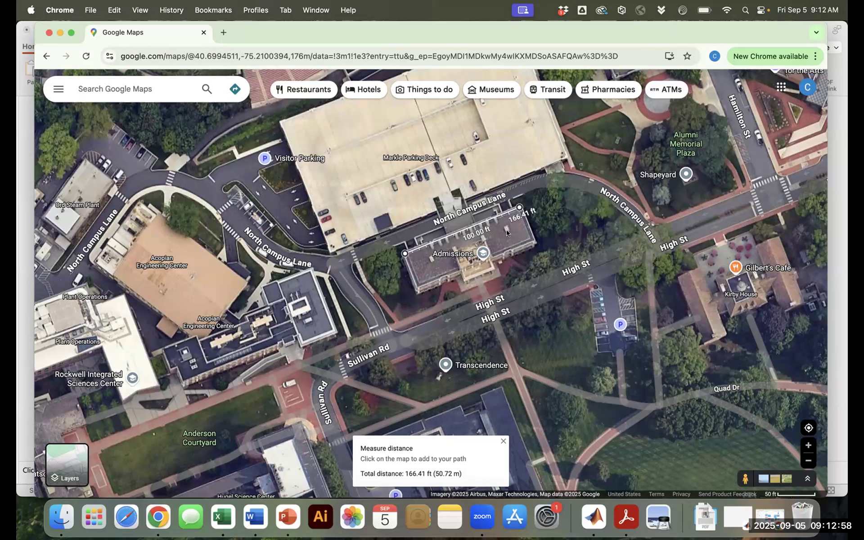
left_click(503, 441)
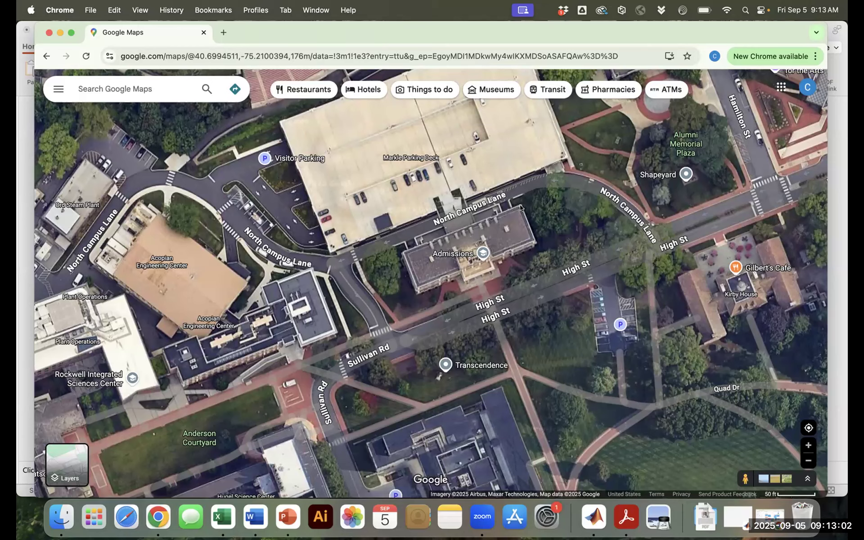
left_click(519, 207)
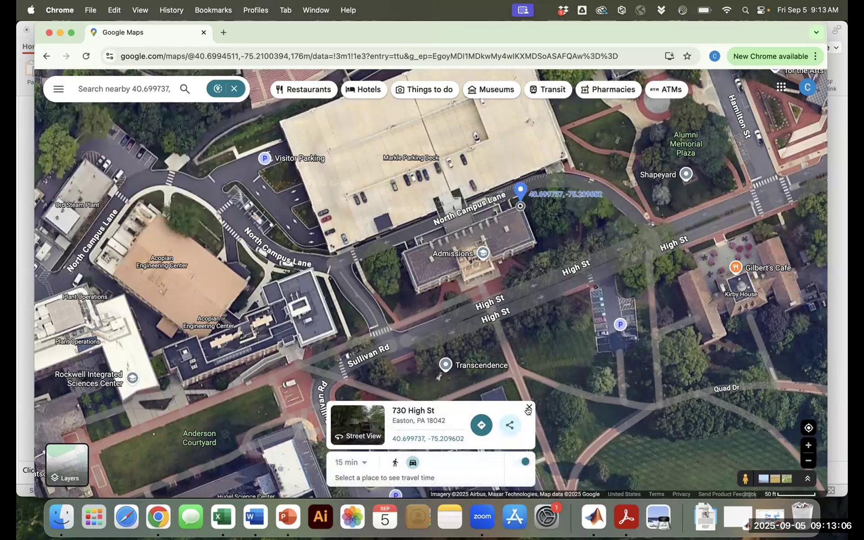
left_click(529, 407)
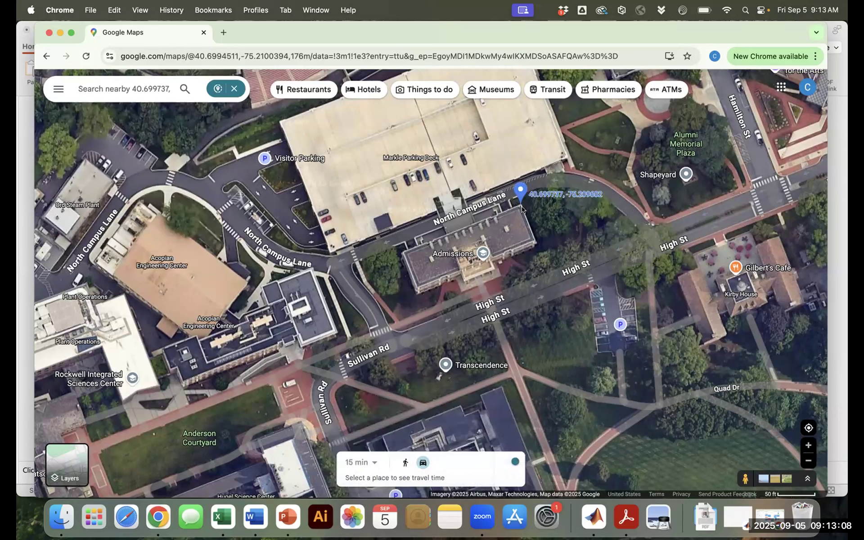
left_click(521, 207)
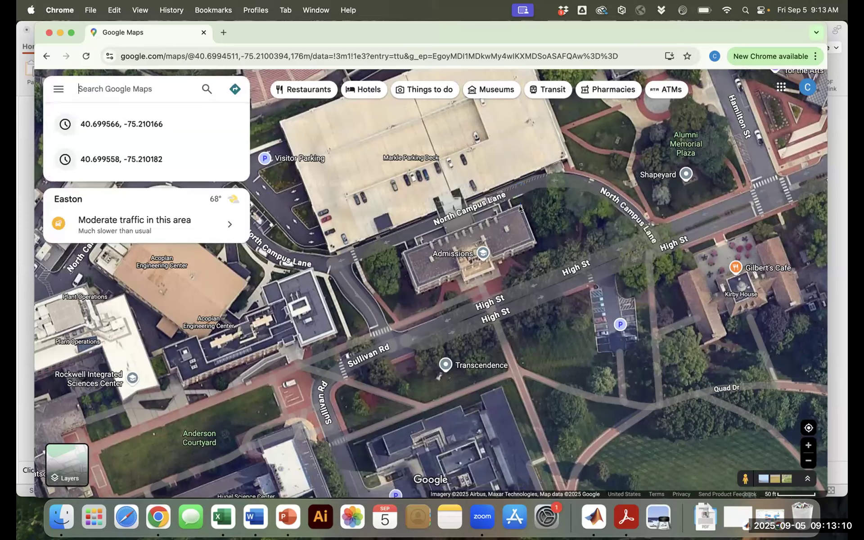
right_click(520, 208)
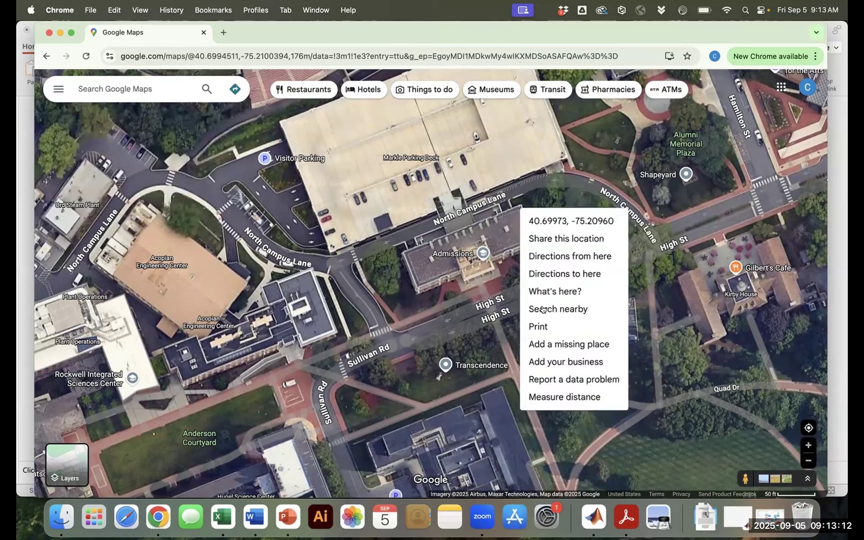
Measure the building's 52.21 ft east end along the south side, clear the path, and zoom in
left_click(558, 396)
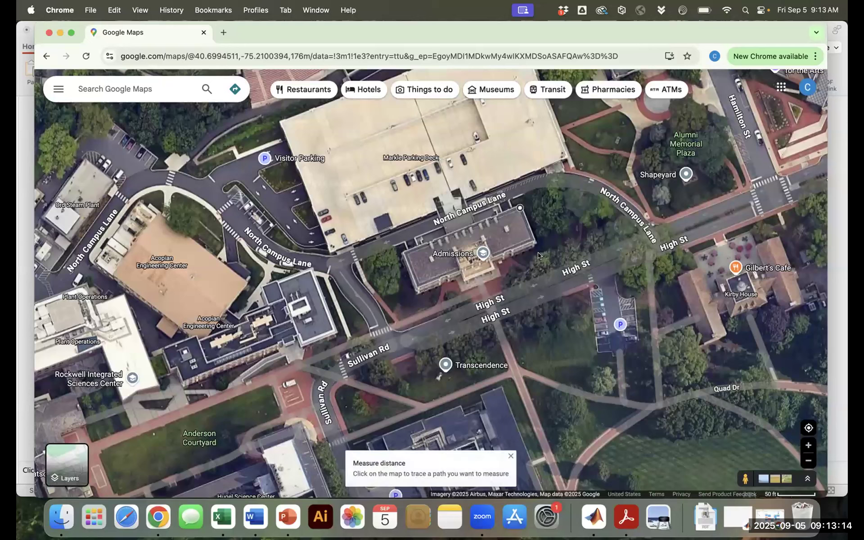
left_click(534, 244)
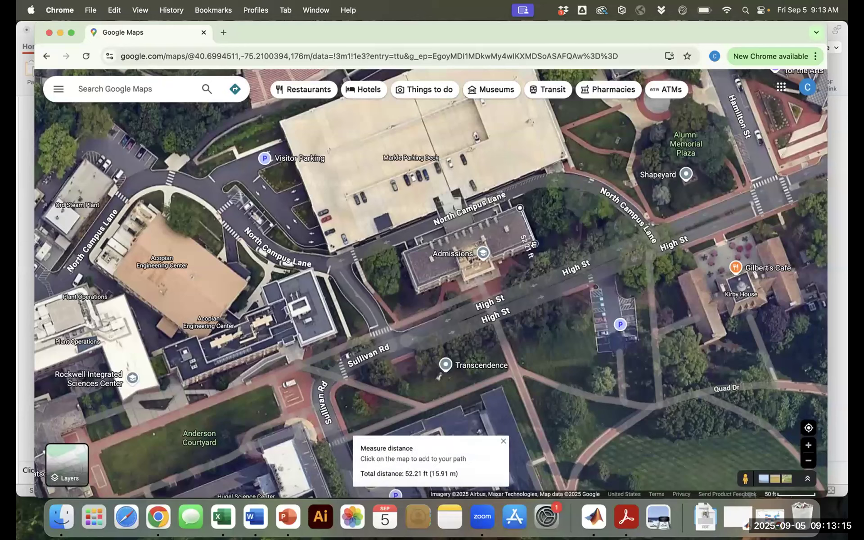
left_click(494, 257)
left_click(494, 269)
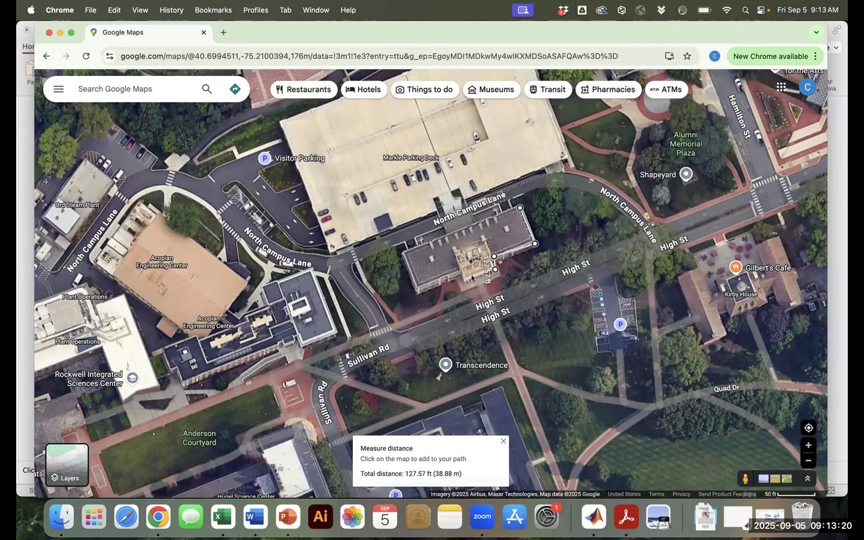
left_click(504, 443)
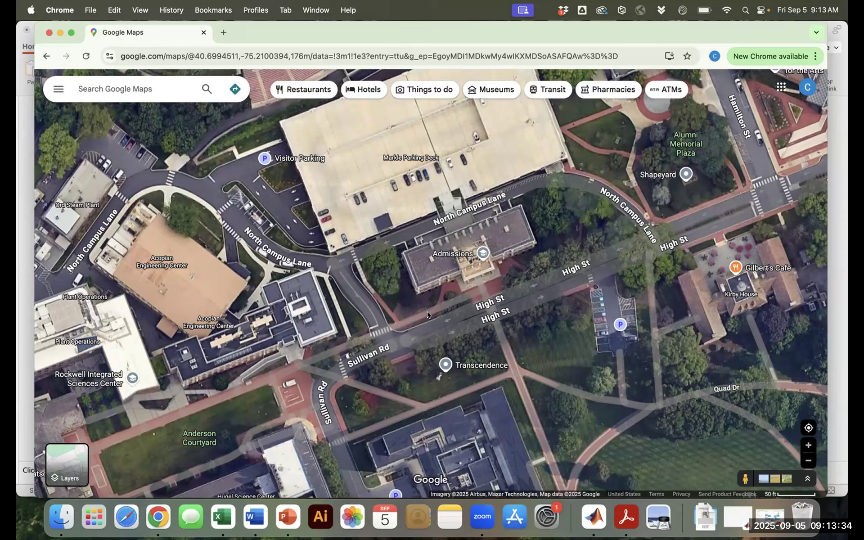
scroll(408, 340, "up", 2)
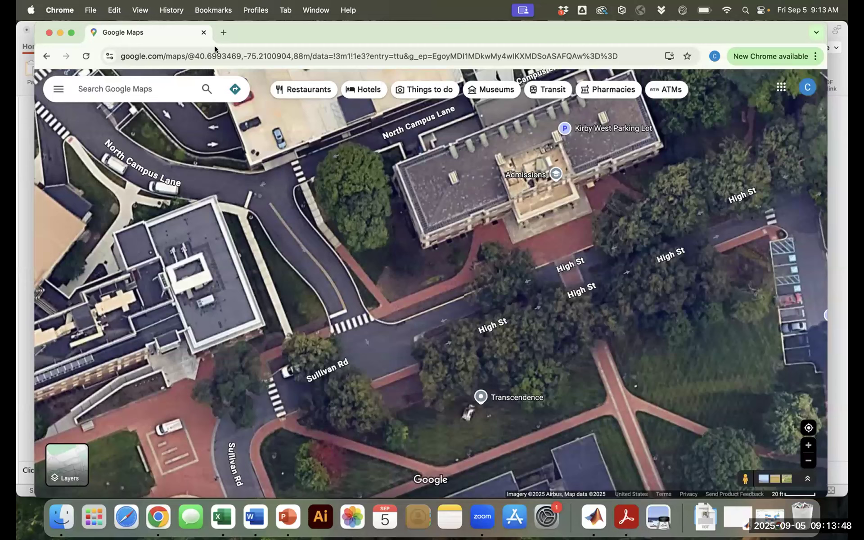
left_click(21, 237)
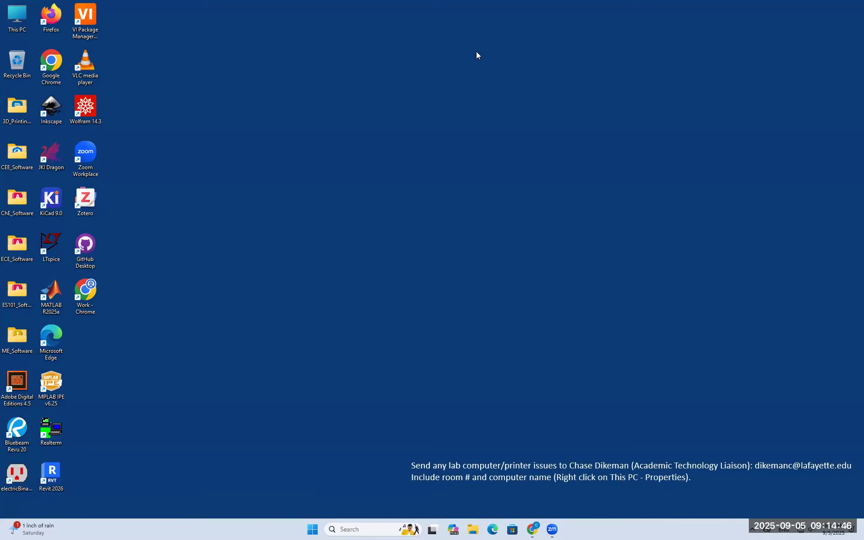
Open the CEE_Software folder and launch the Civil 3D 2026 Imperial shortcut
double_click(18, 153)
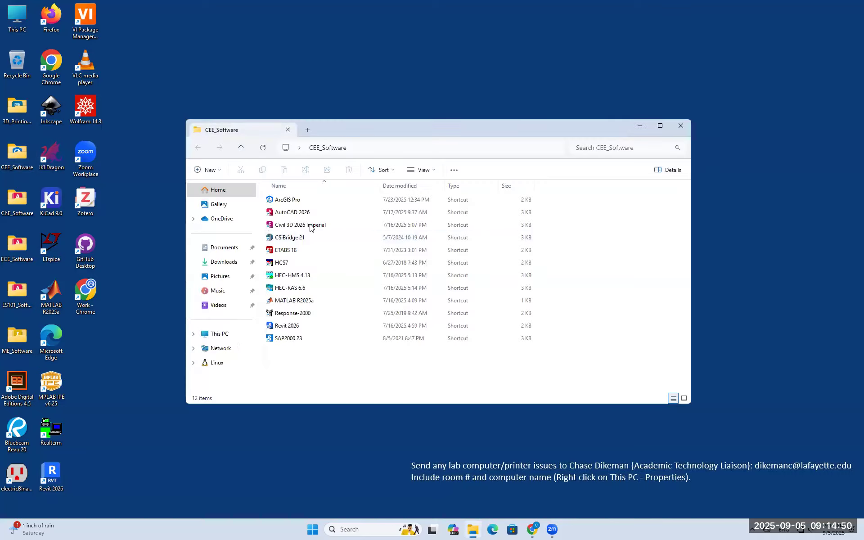
double_click(311, 226)
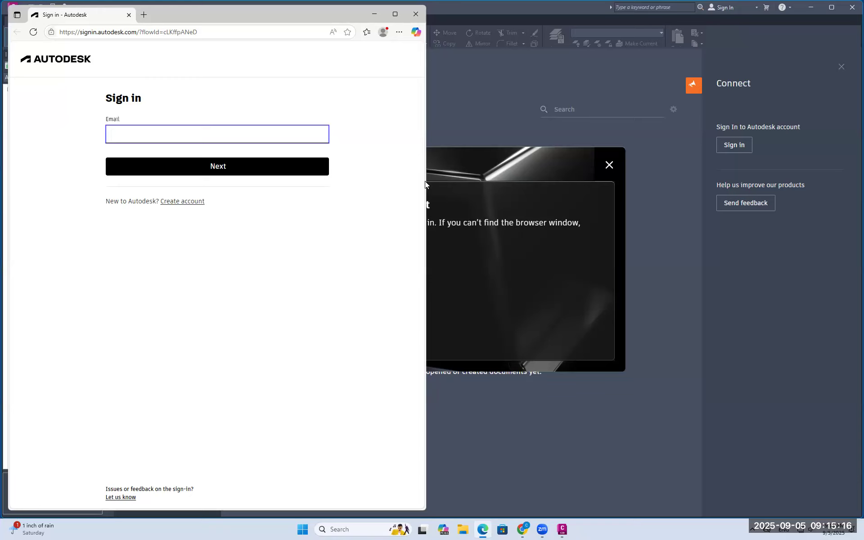
Sign in to Autodesk with the college e-mail, NetID and password, approving the Duo prompt
left_click(173, 168)
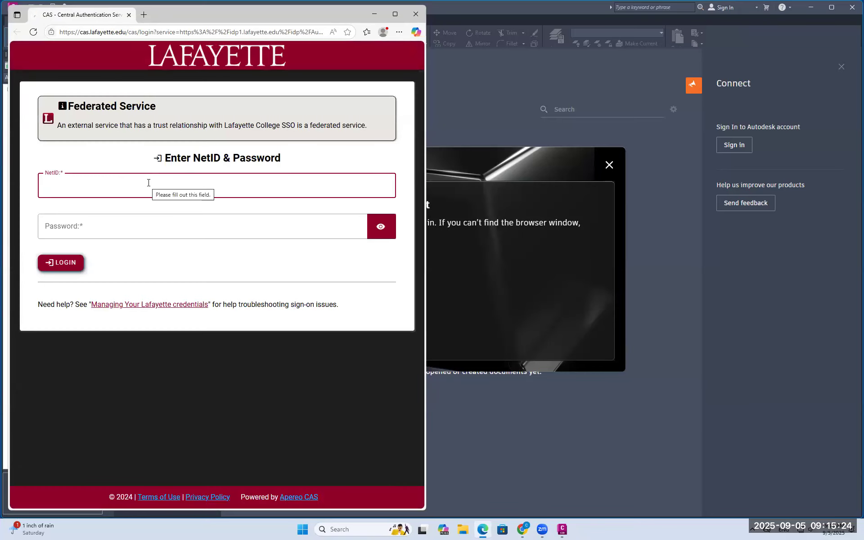
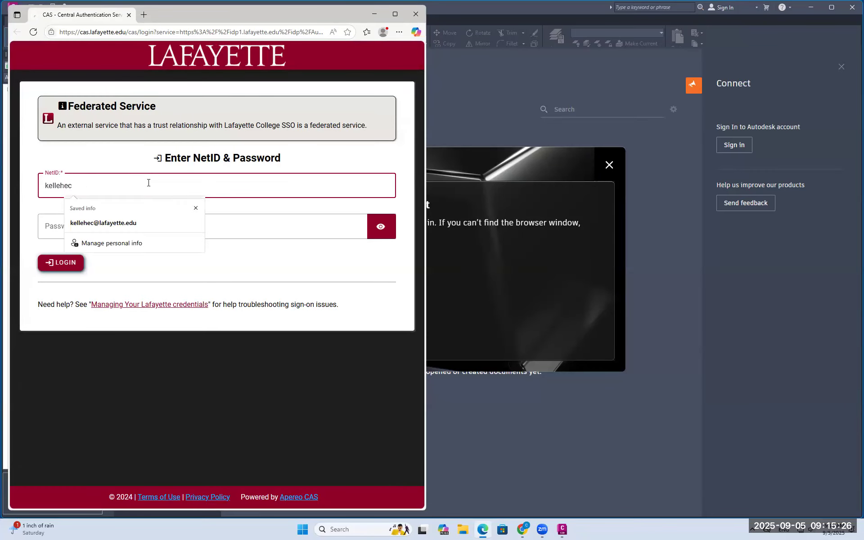
key("Tab")
type("***********")
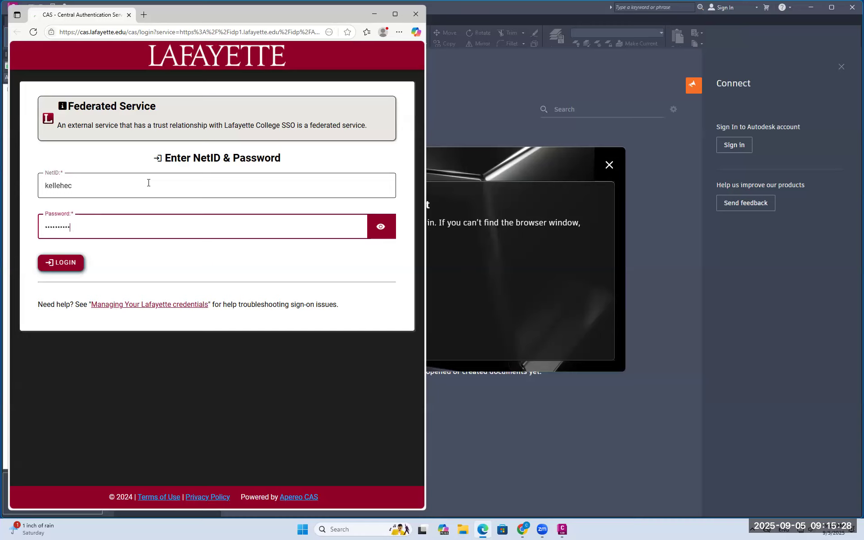
key("Return")
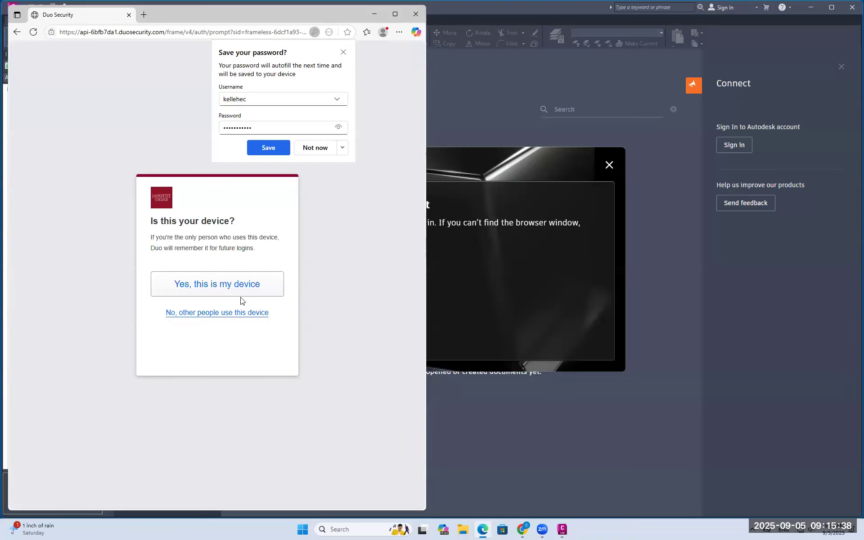
left_click(244, 313)
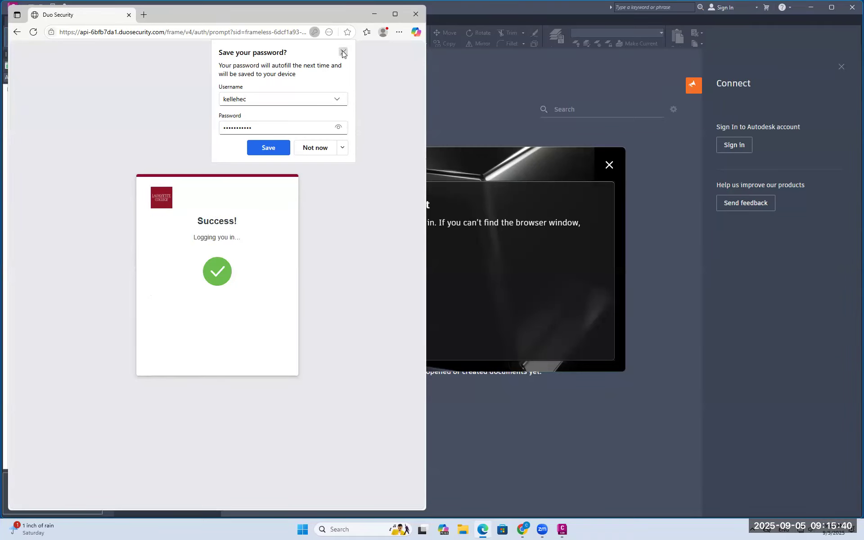
Decline saving the password and open Civil 3D through Autodesk Identity Manager
left_click(343, 52)
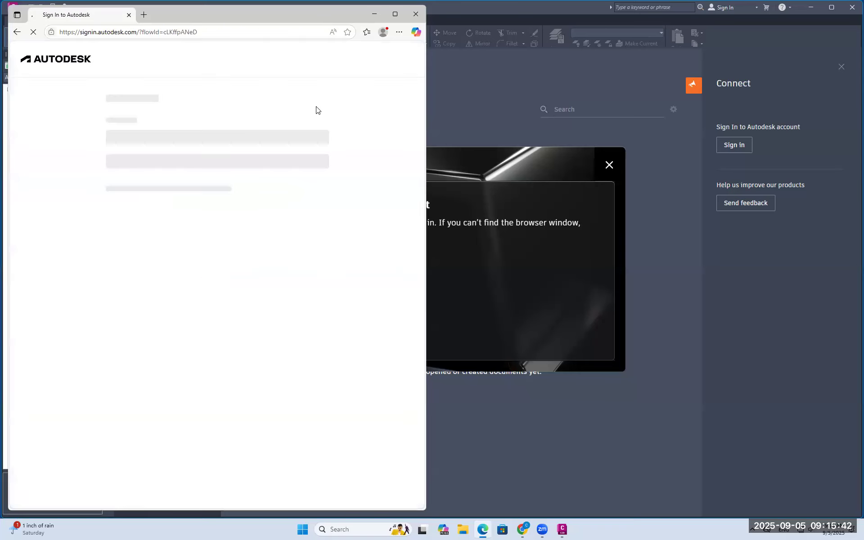
left_click(210, 207)
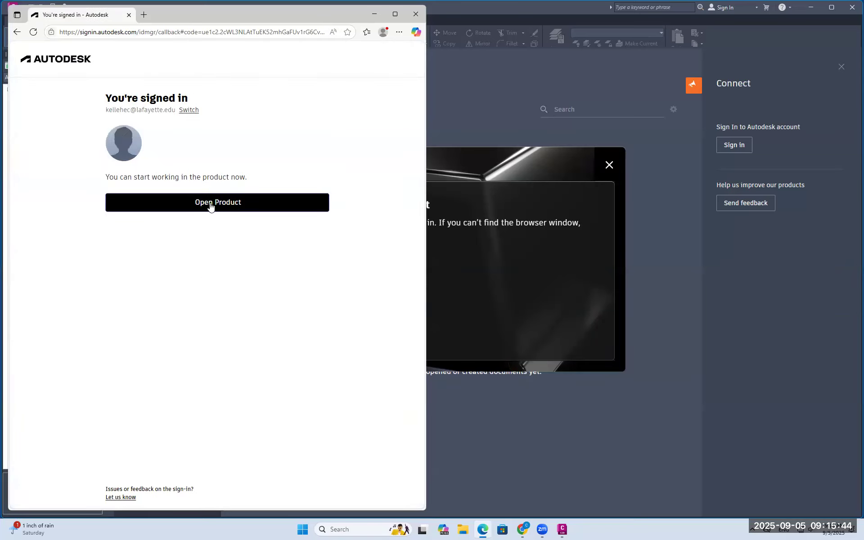
left_click(211, 206)
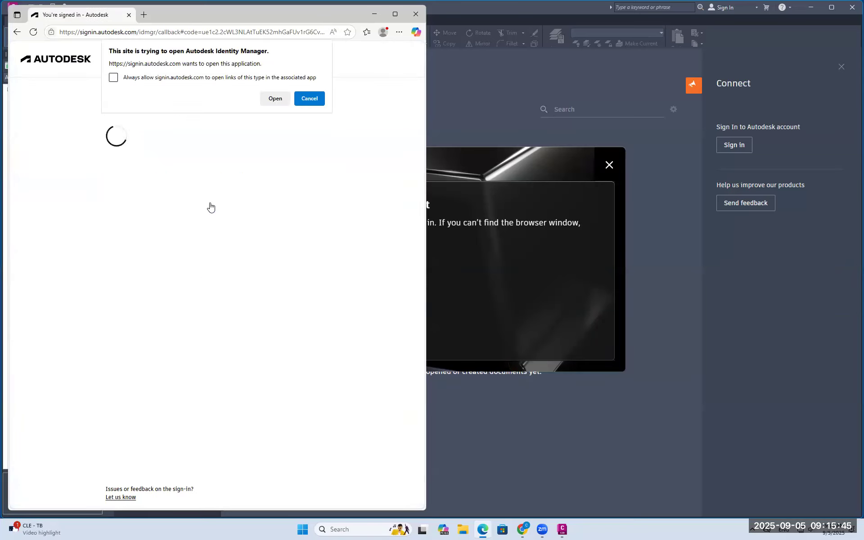
left_click(276, 100)
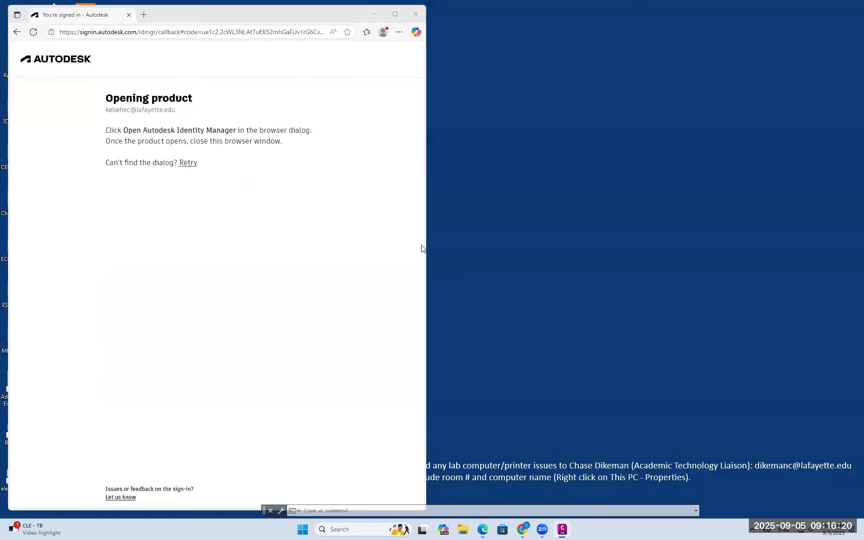
Close the leftover sign-in browser, recheck the licence, and accept the privacy settings
left_click_drag(175, 20, 175, 115)
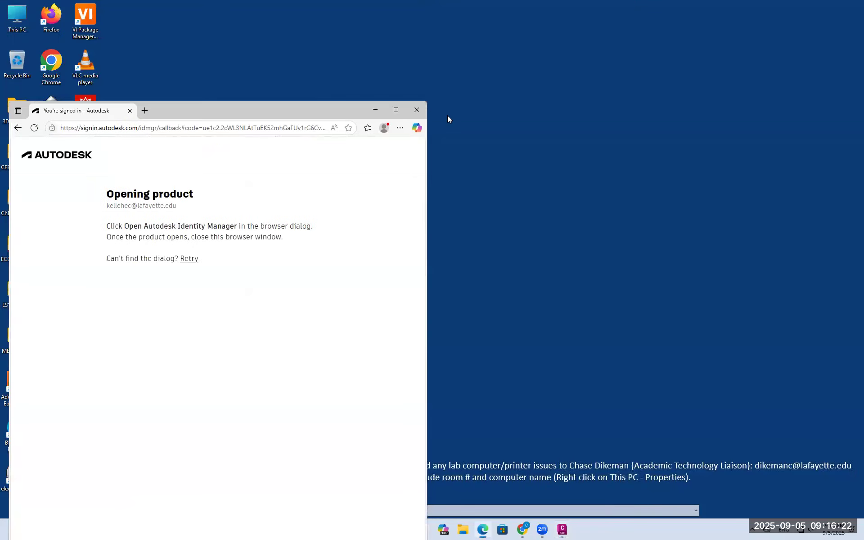
left_click(417, 111)
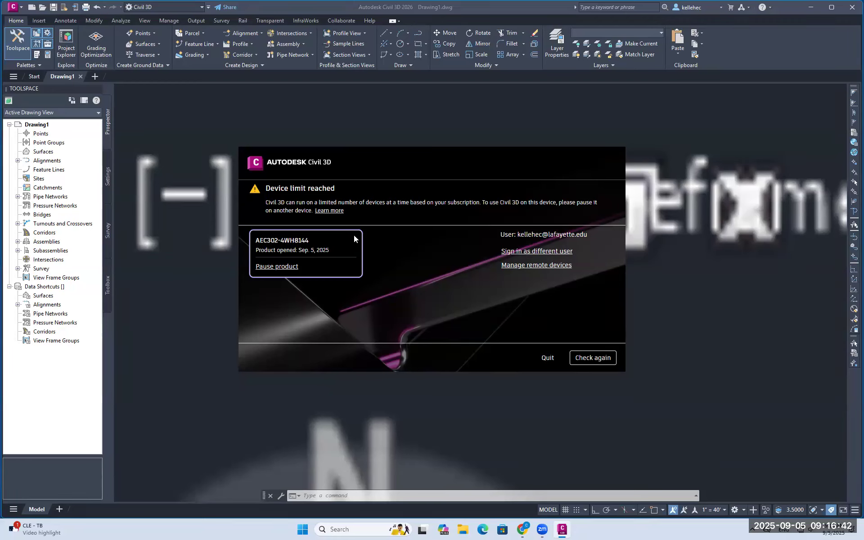
left_click(598, 363)
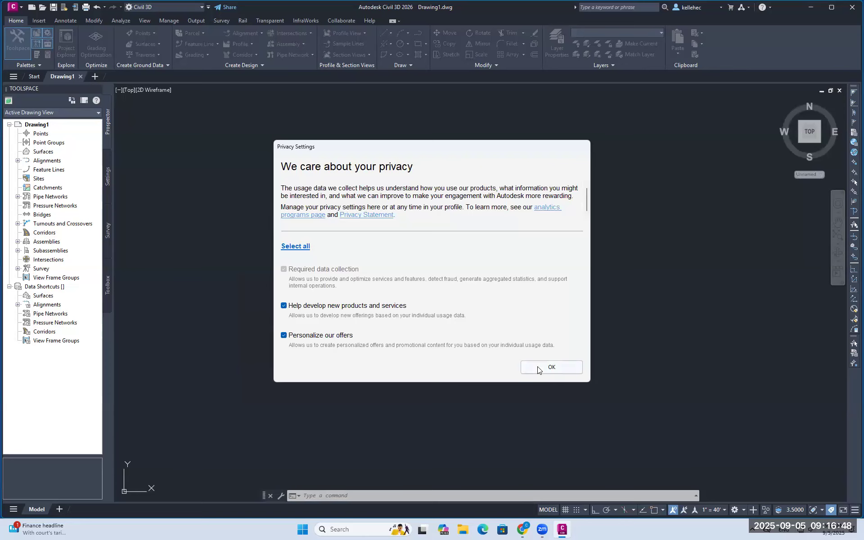
left_click(540, 367)
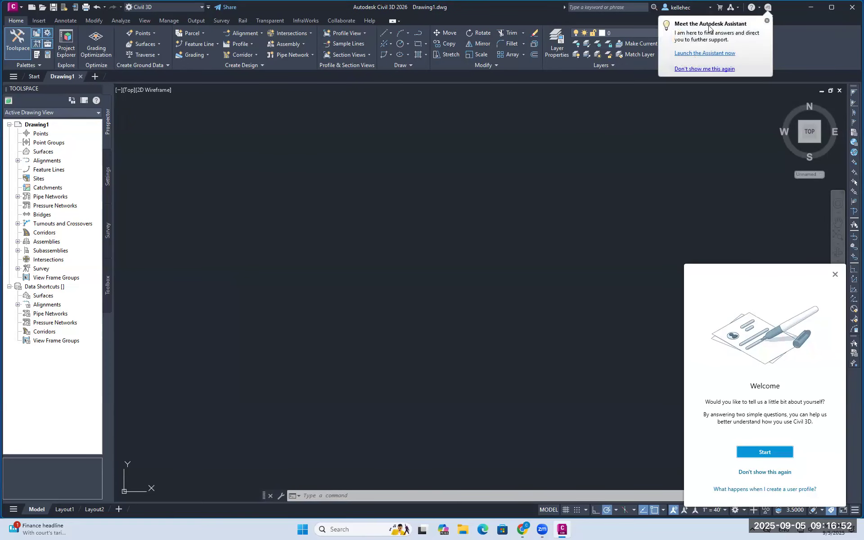
Dismiss the Assistant tip and welcome questionnaire, then show the Annotate tools
left_click(767, 20)
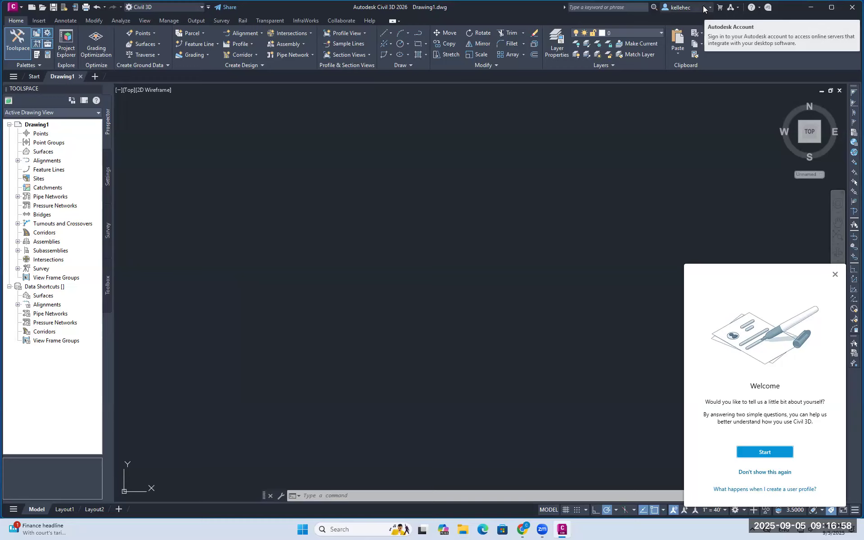
left_click(689, 7)
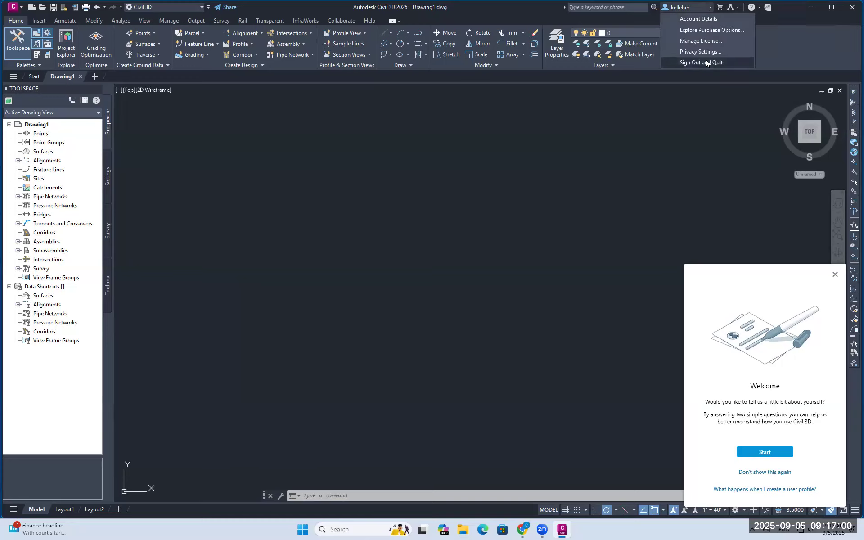
left_click(690, 9)
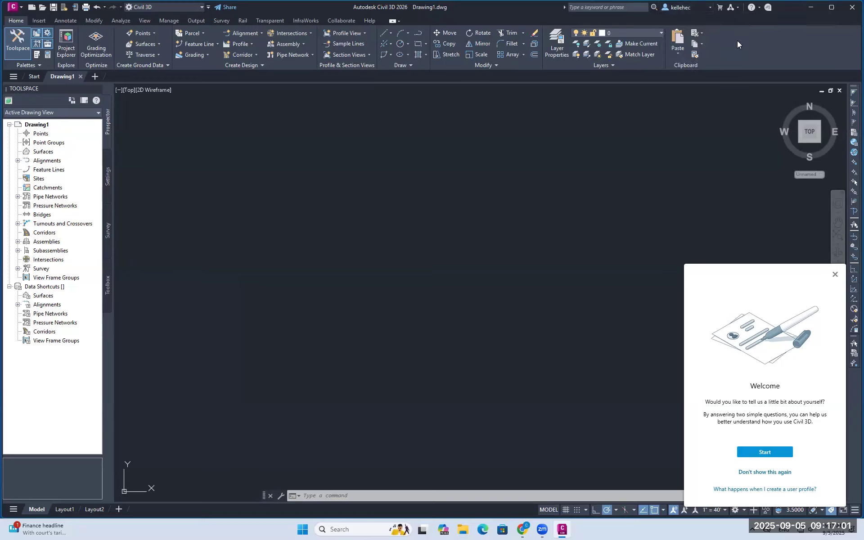
left_click(835, 274)
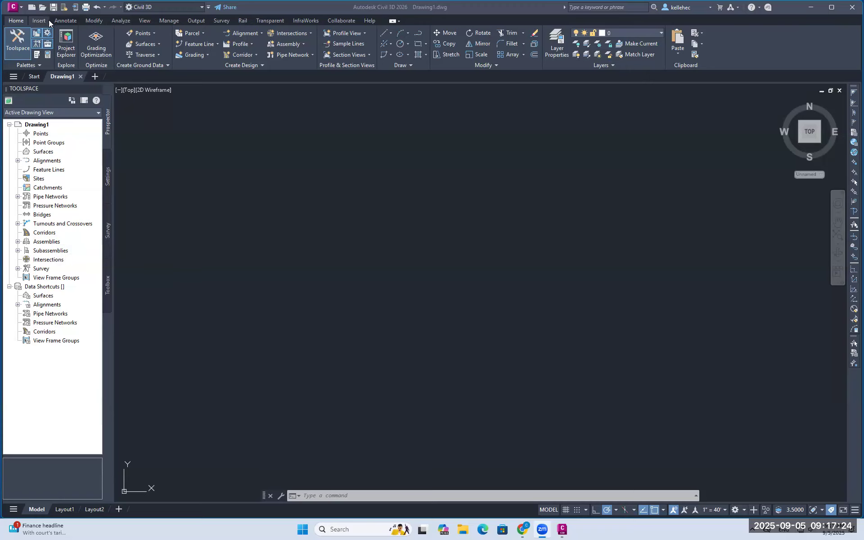
left_click(62, 21)
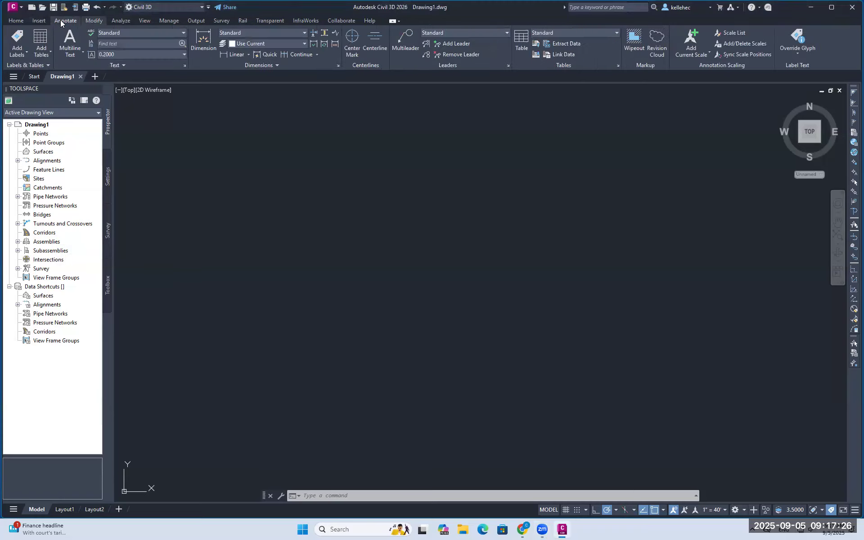
Return to the Home tab and toggle Ortho on and back off, ready at the command line
left_click(16, 20)
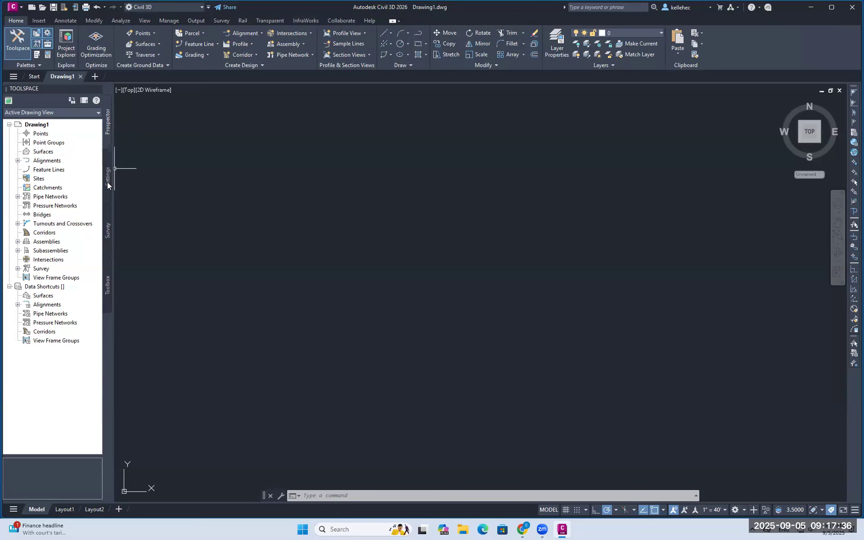
left_click(595, 510)
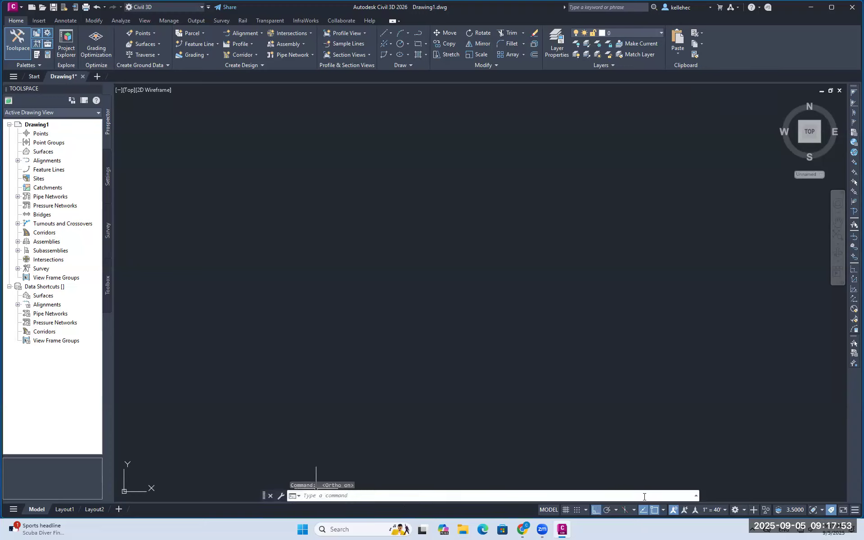
left_click(598, 510)
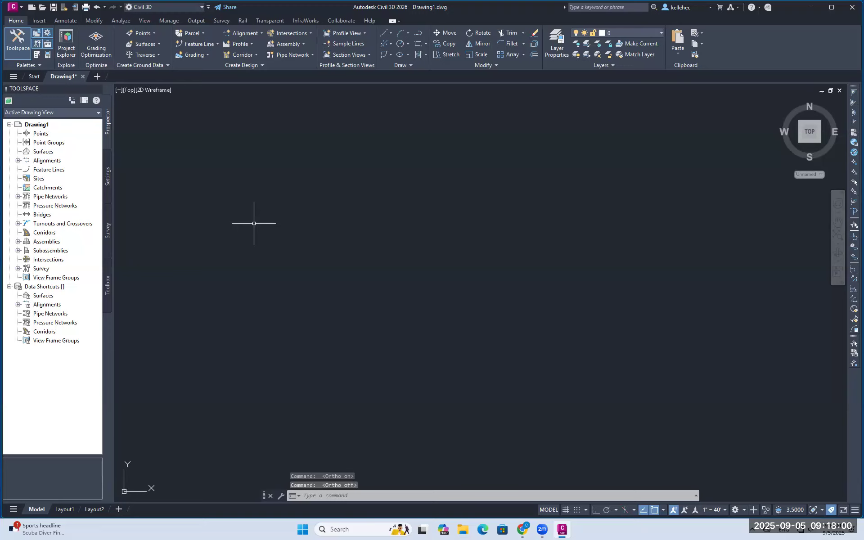
left_click(307, 494)
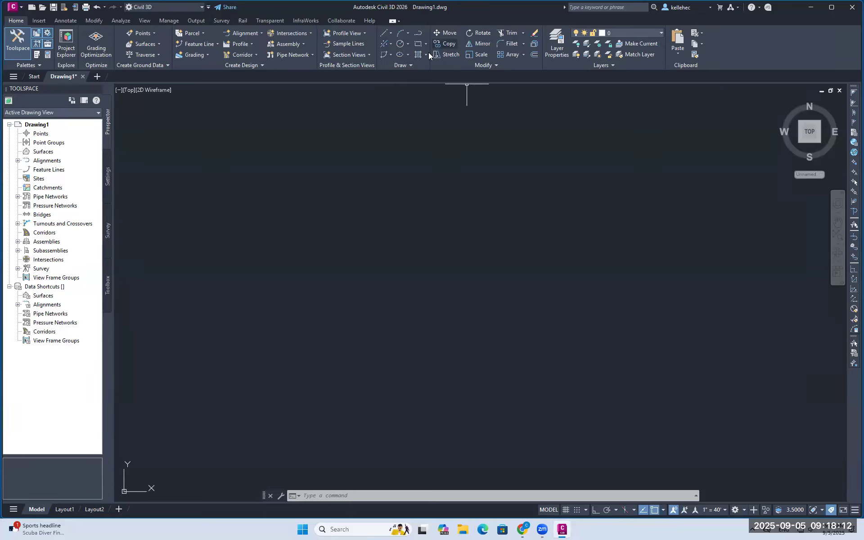
left_click(312, 497)
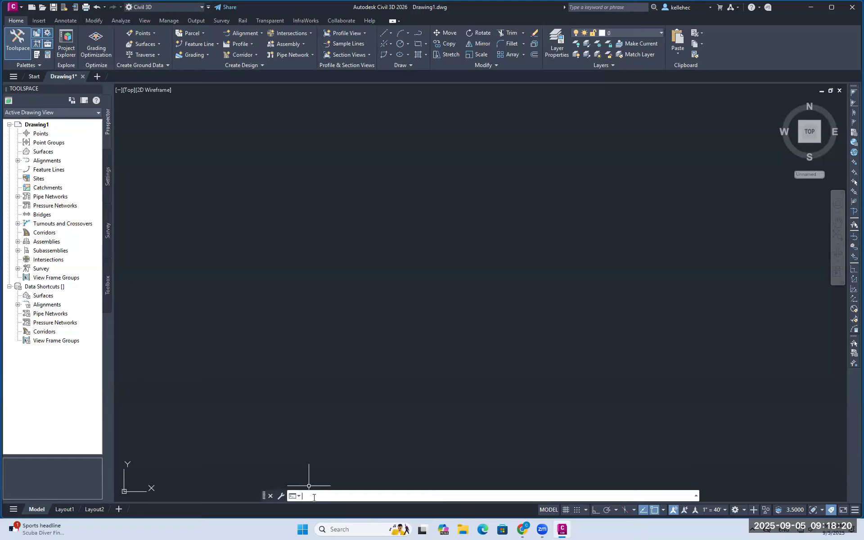
key("Return")
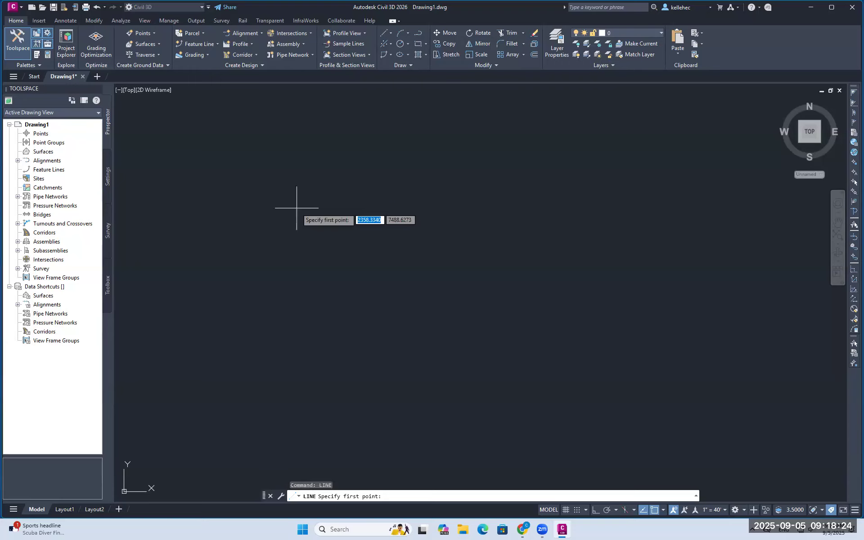
left_click(312, 202)
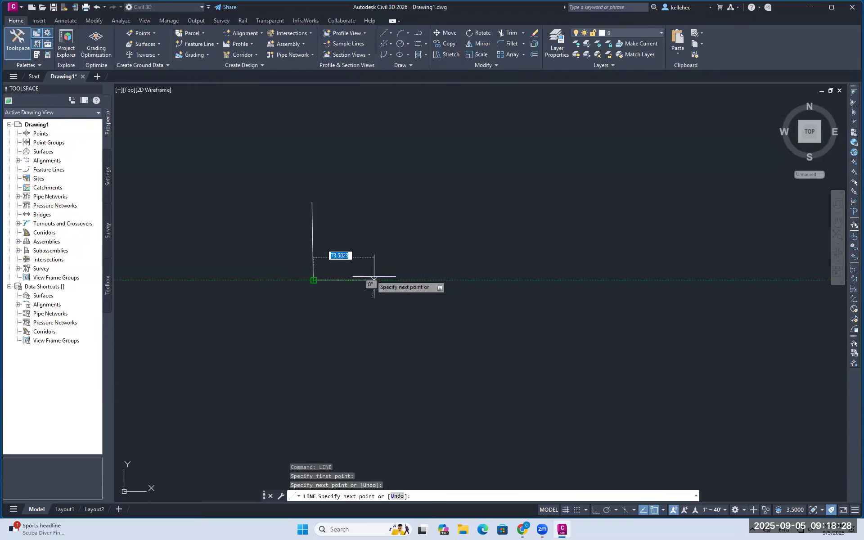
key("Escape")
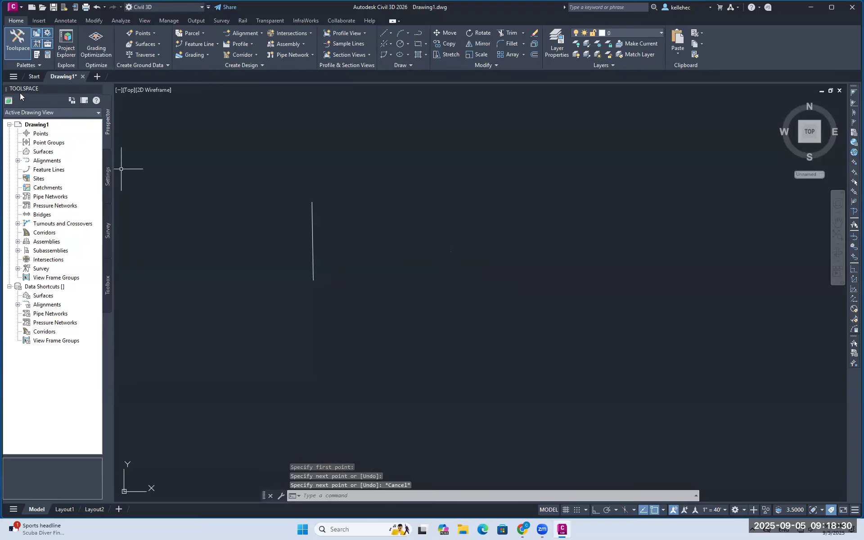
type("erase")
key("Return")
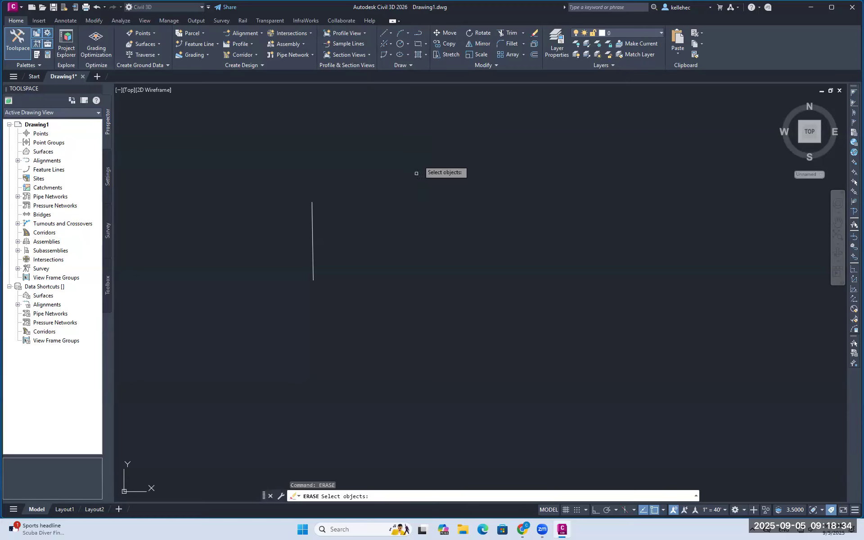
left_click(314, 238)
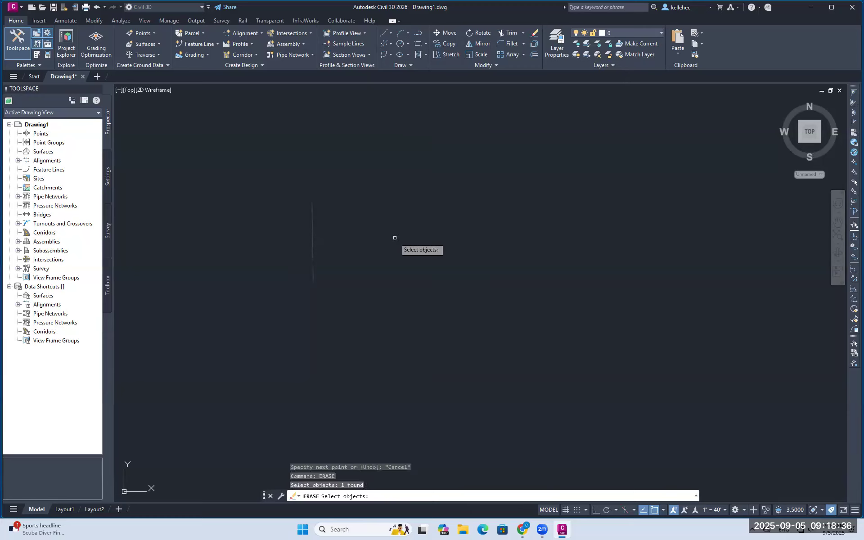
key("Return")
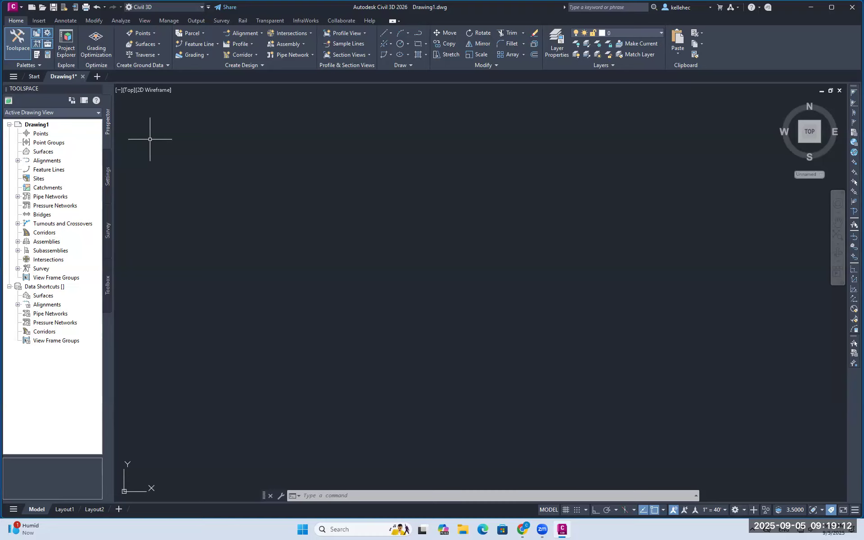
left_click(391, 33)
Draw a trial vertical and horizontal line with the LINE command
type("line")
key("Return")
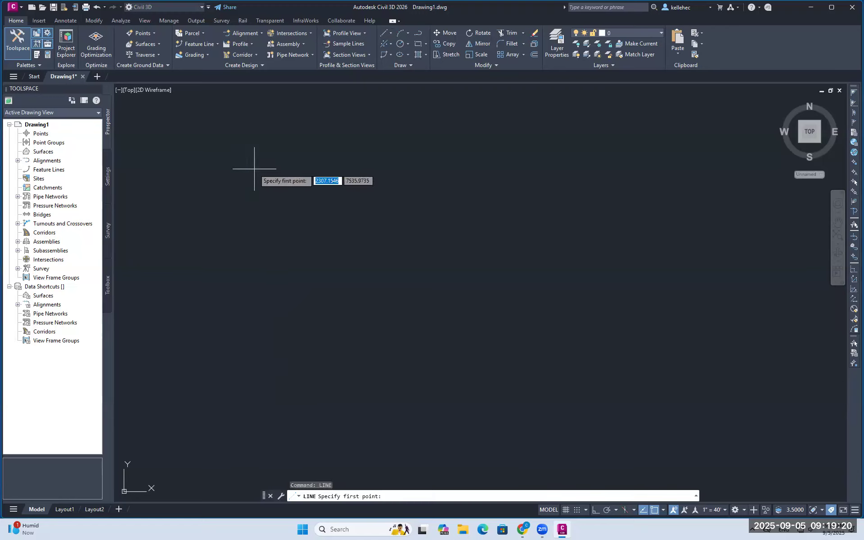
left_click(251, 166)
left_click(248, 252)
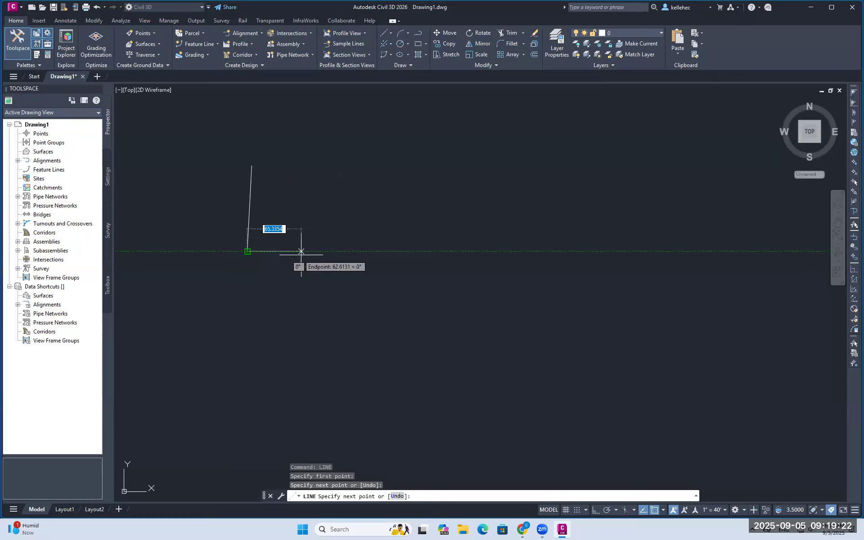
left_click(357, 252)
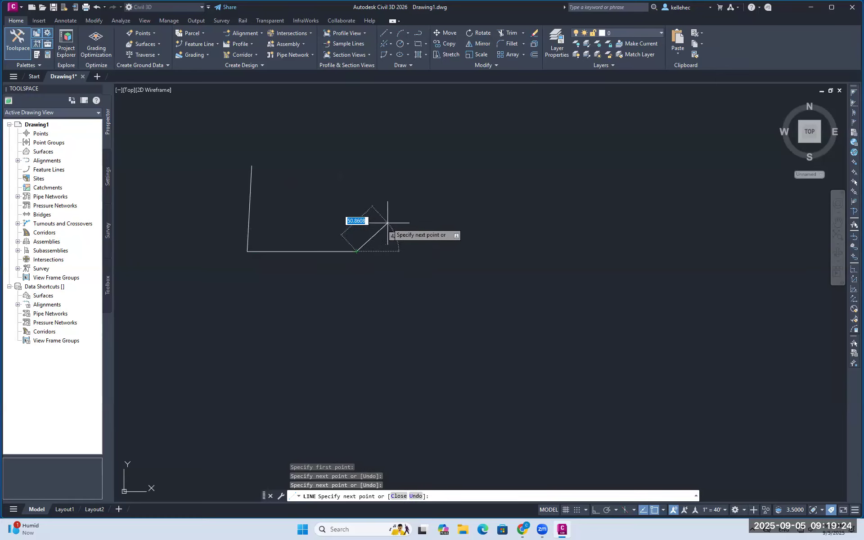
key("Escape")
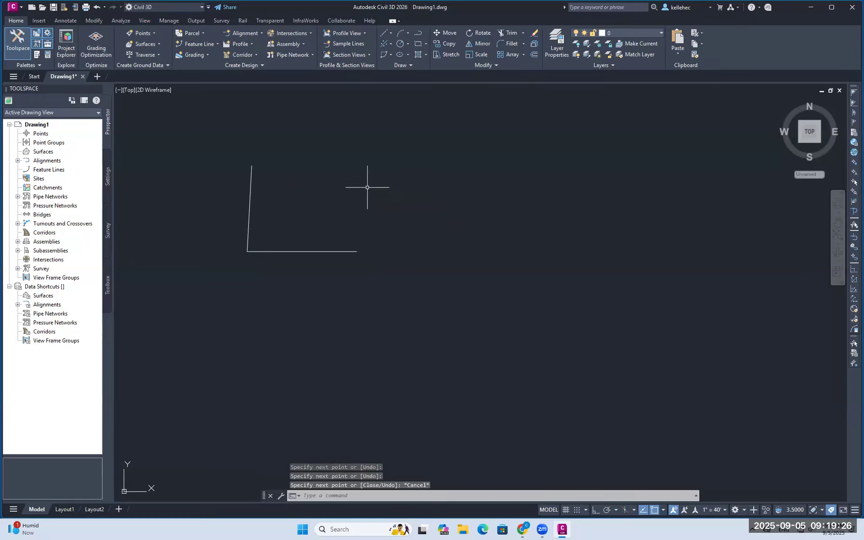
Draw a trial three-point angled polyline with PLINE
type("plin")
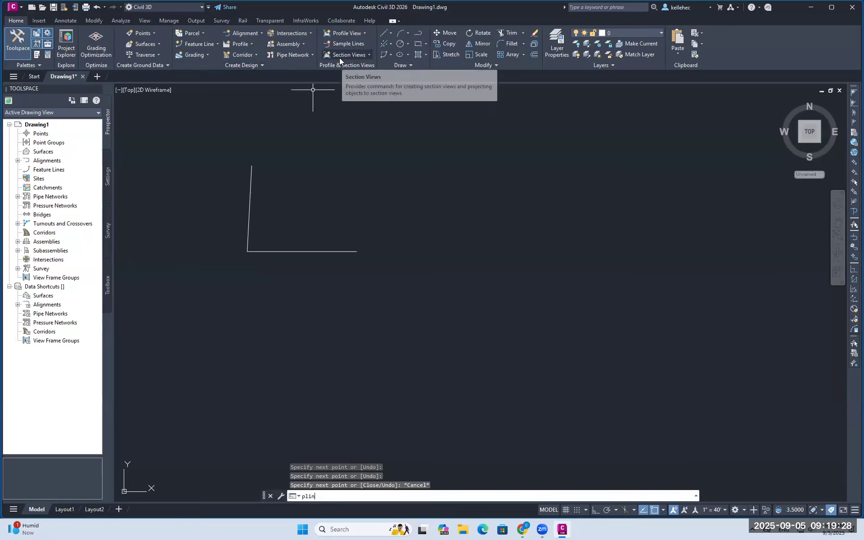
key("Return")
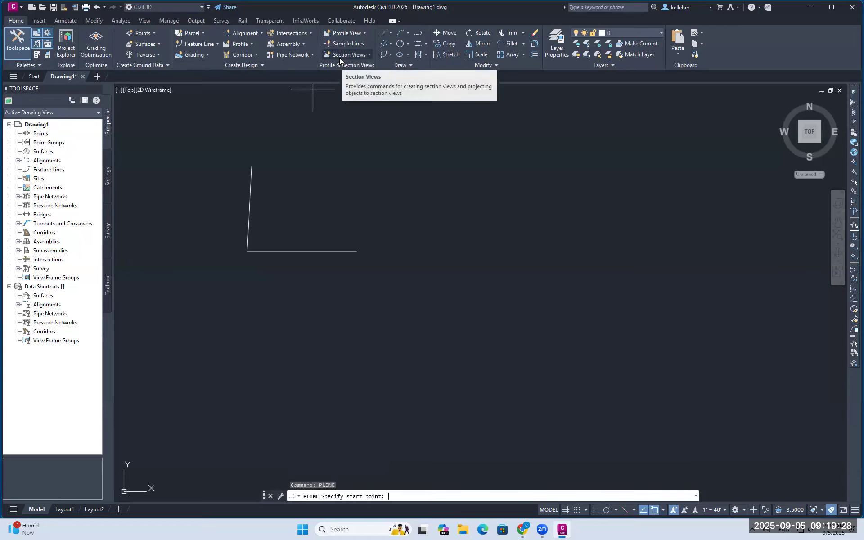
left_click(411, 155)
left_click(403, 238)
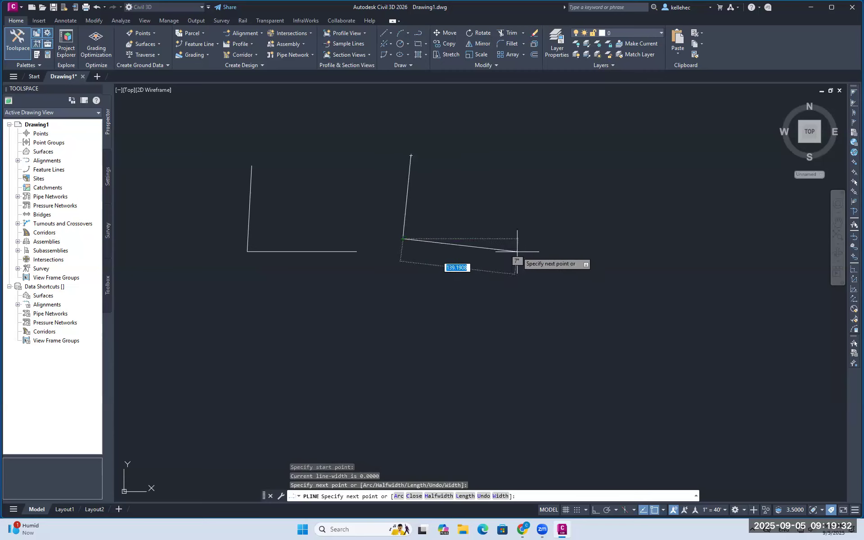
left_click(536, 249)
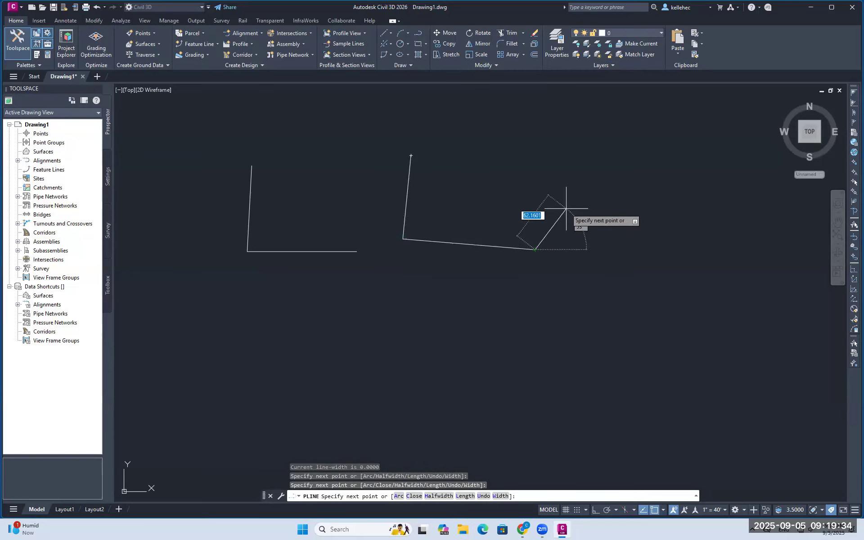
key("Escape")
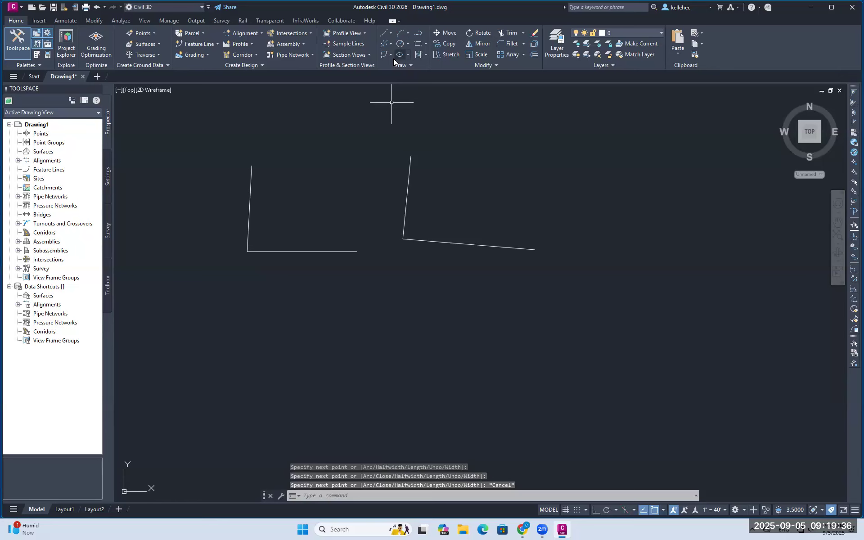
Erase the left vertical line and the angled polyline
type("eras")
key("Return")
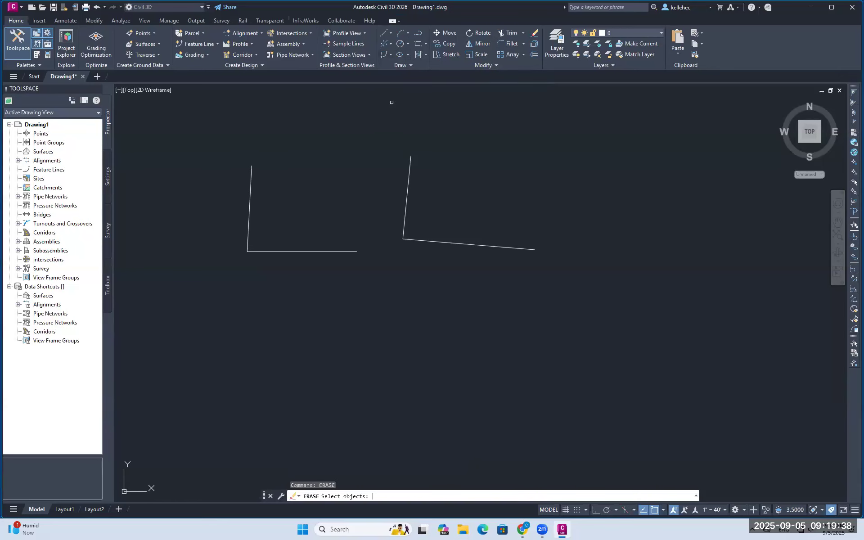
left_click(251, 187)
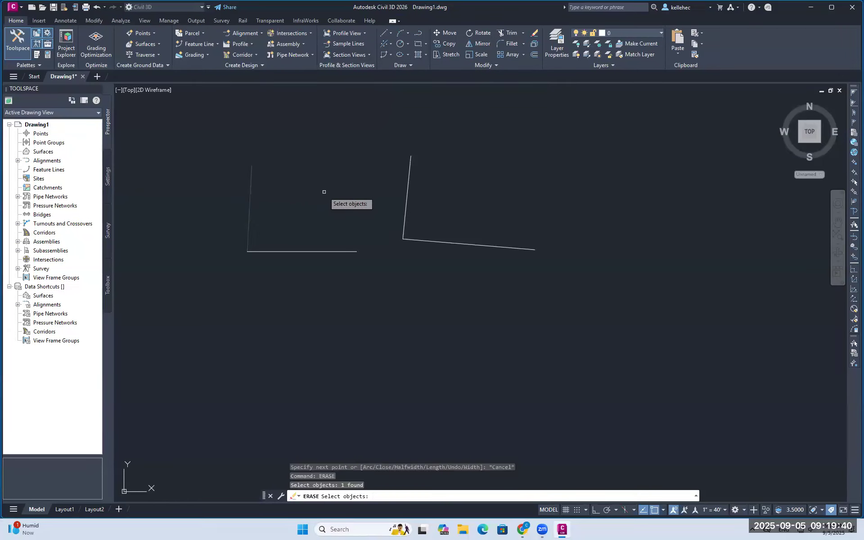
key("Return")
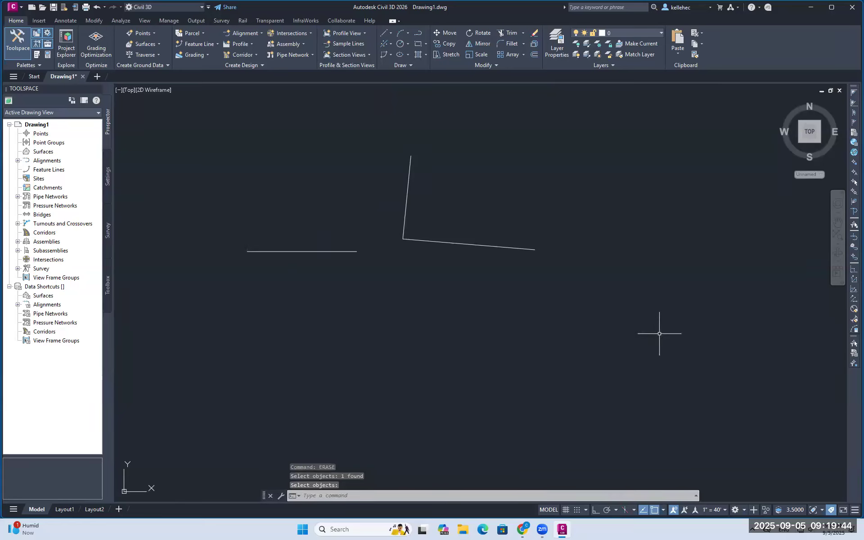
type("era")
key("Return")
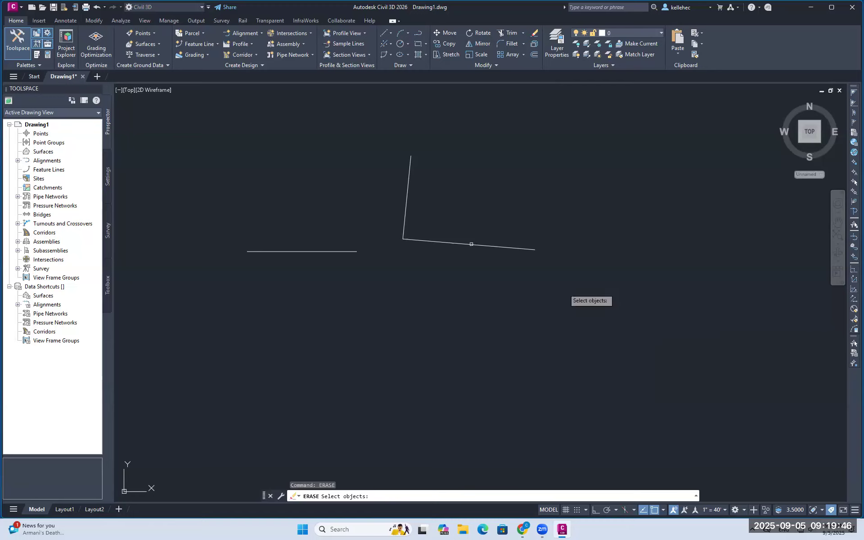
left_click(409, 184)
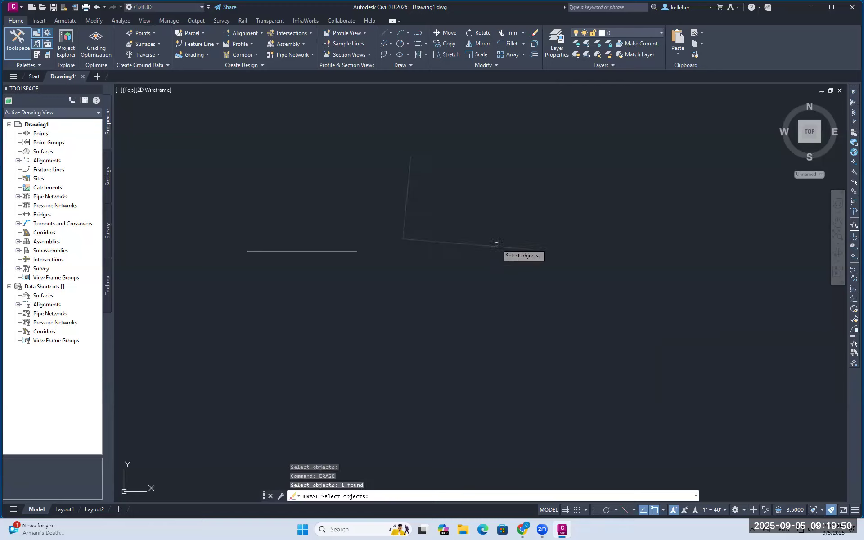
key("Return")
Erase the remaining horizontal line with a selection window
type("er")
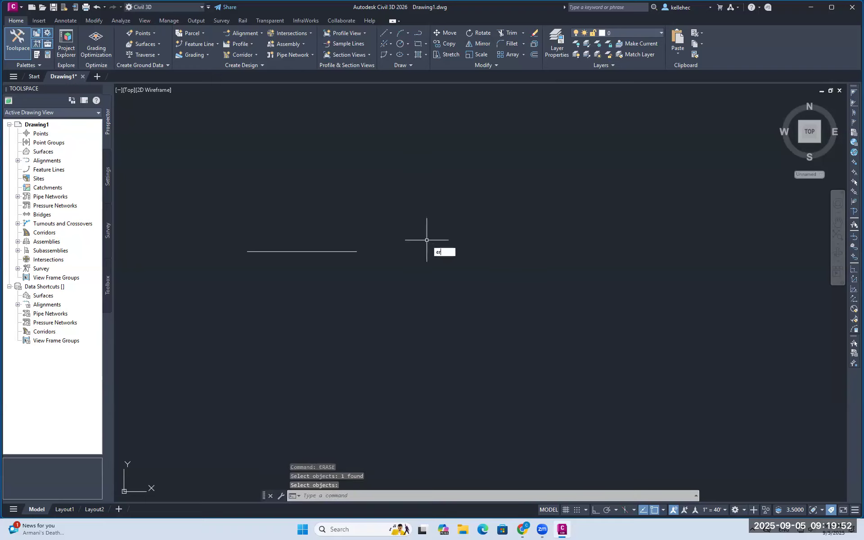
type("ase")
key("Return")
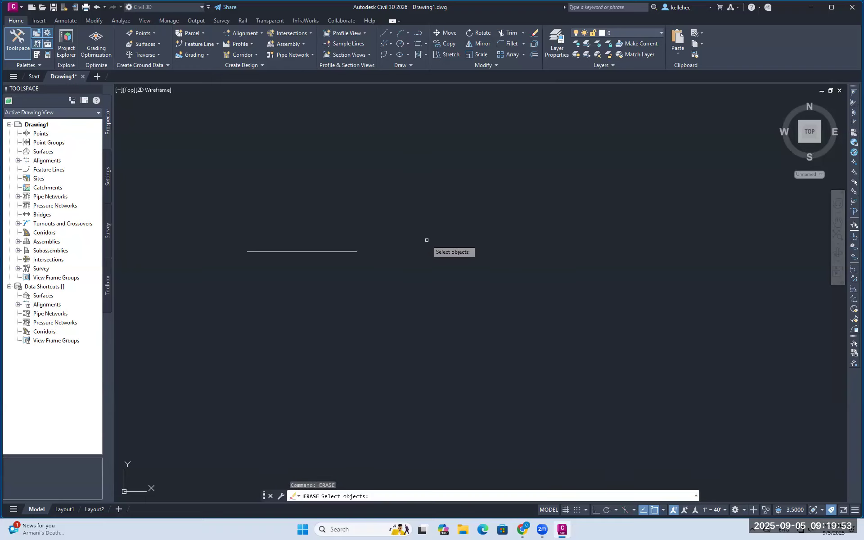
left_click(299, 253)
left_click(304, 236)
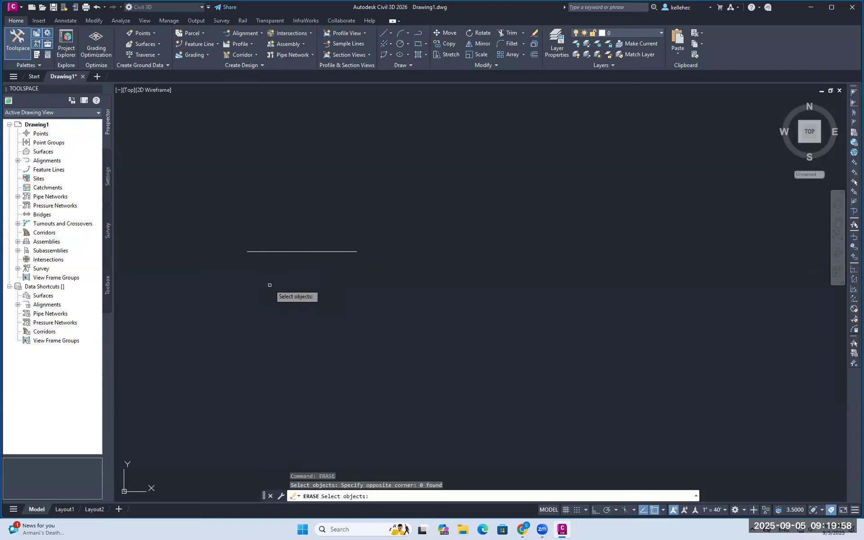
left_click(214, 222)
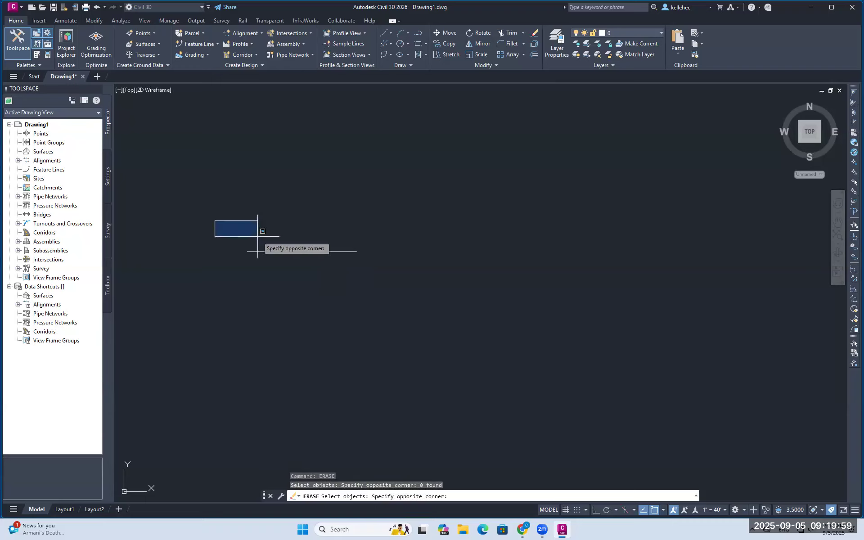
left_click(407, 290)
key("Return")
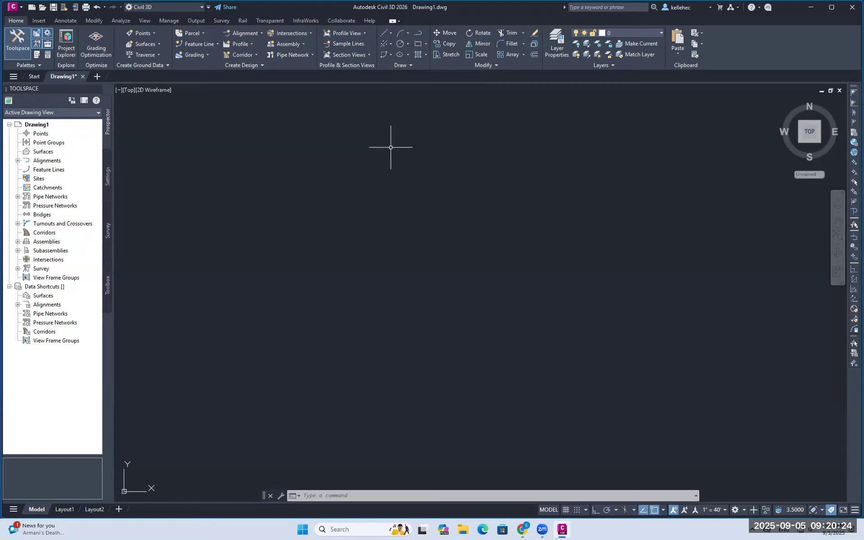
left_click(391, 33)
Start a line at the footprint's first corner and draw the 170-unit top edge
left_click(391, 33)
left_click(391, 33)
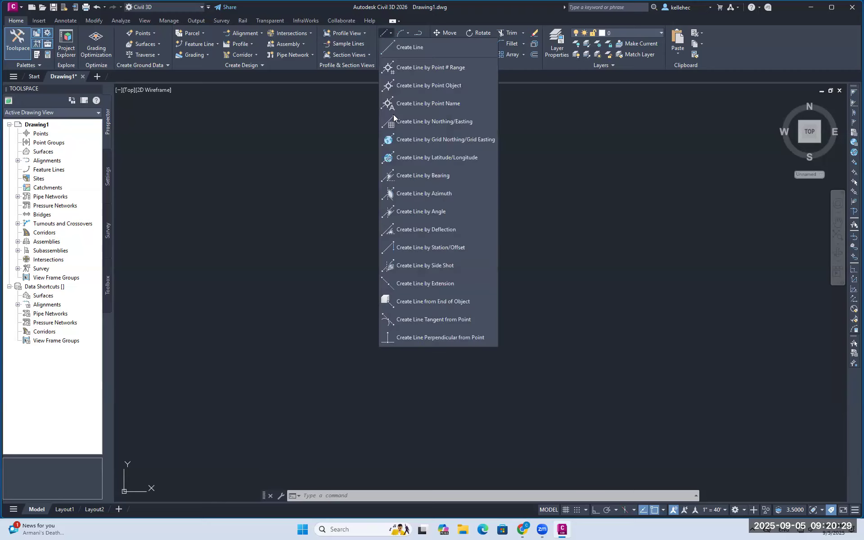
left_click(415, 47)
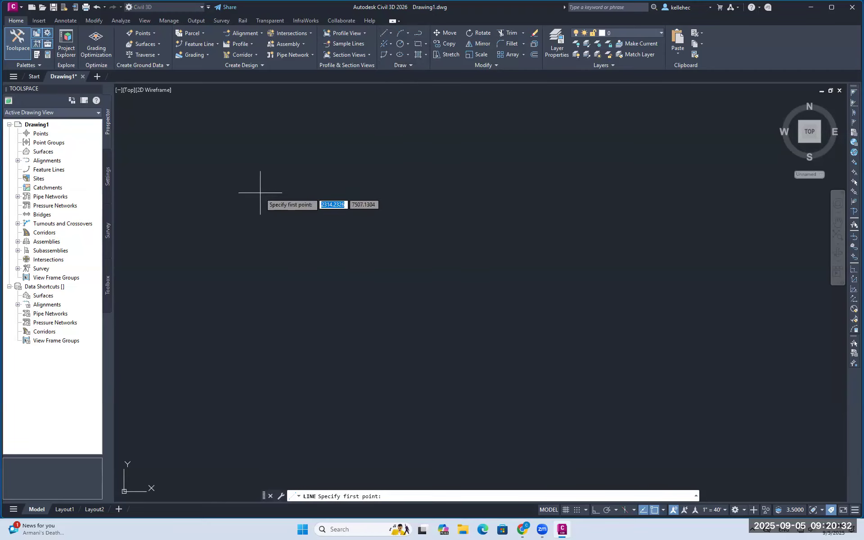
left_click(301, 214)
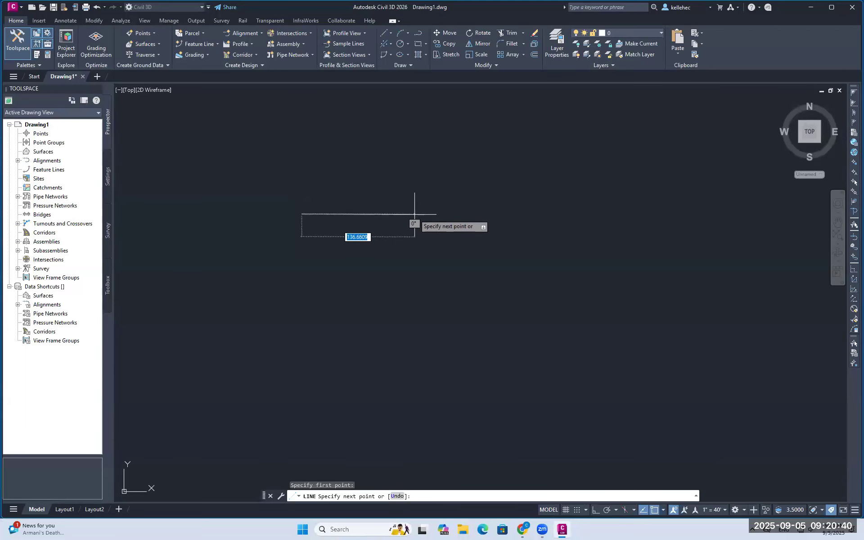
type("1")
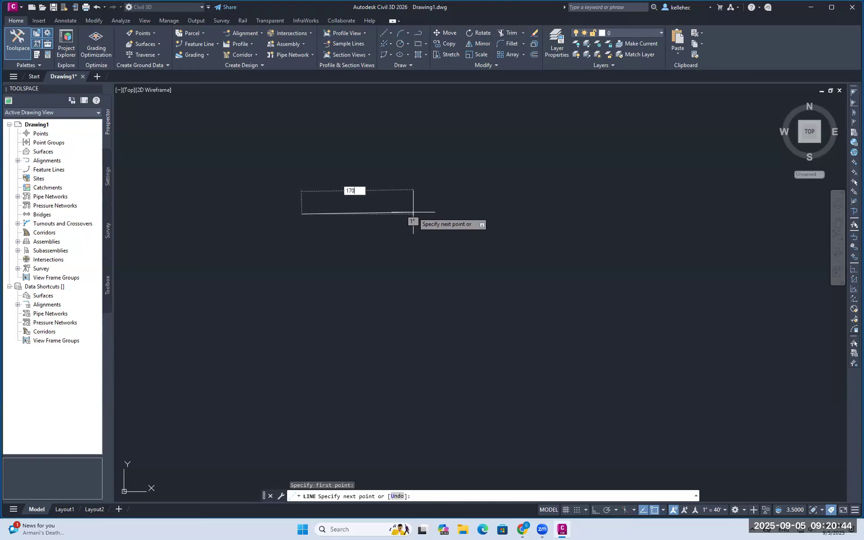
type("70")
key("Return")
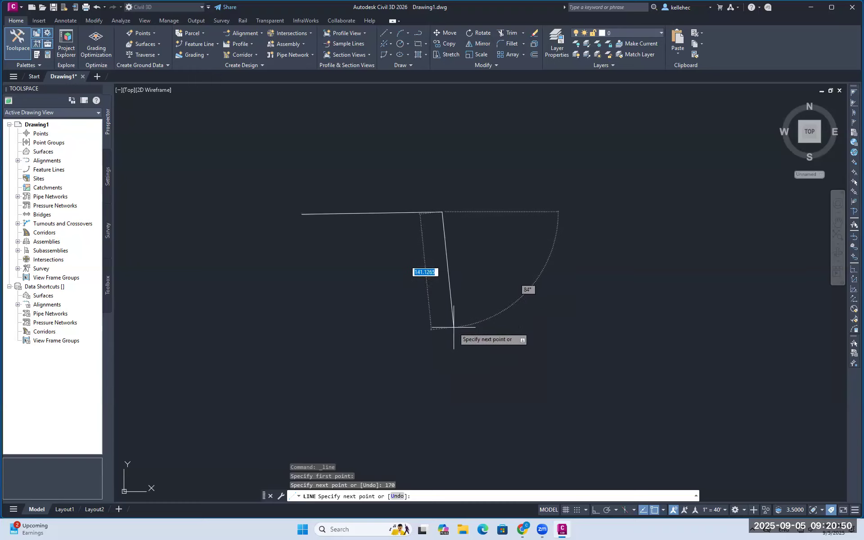
With Ortho on, draw the 50, 60, 12, 50 and 12-unit edges of the notched outline
left_click(596, 512)
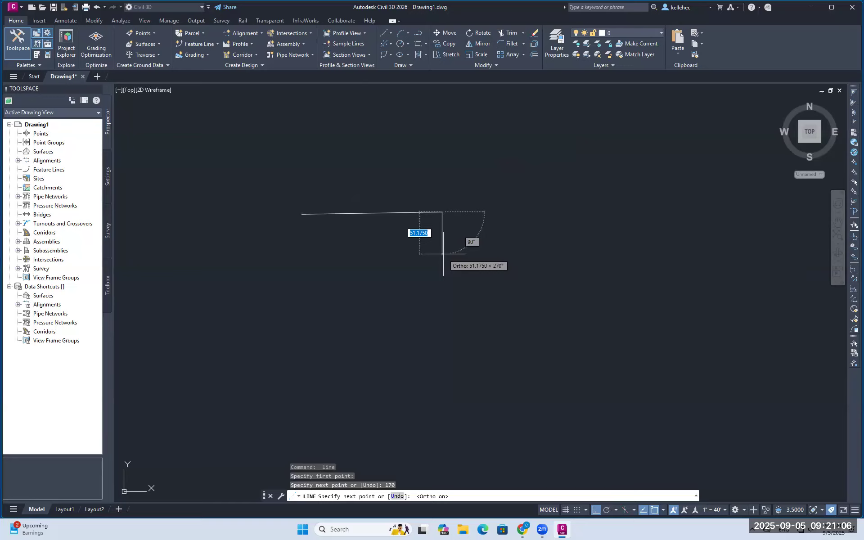
type("50")
key("Return")
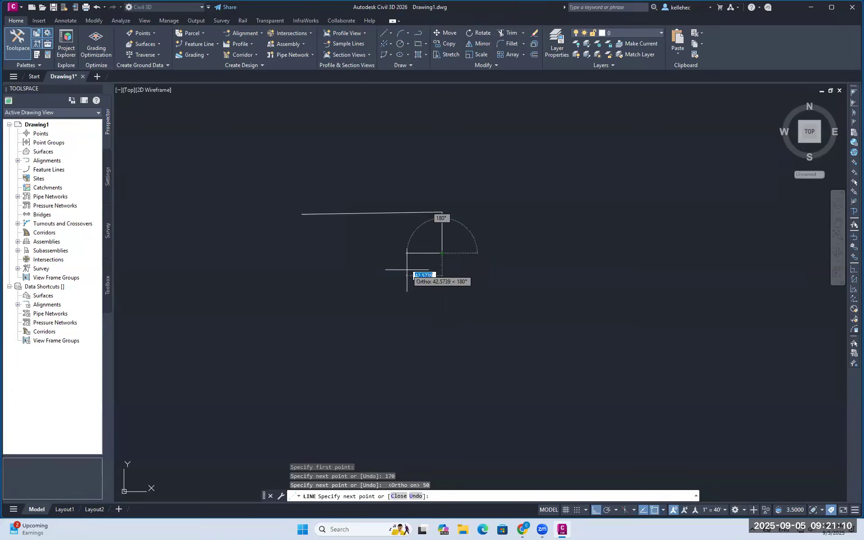
type("60")
key("Return")
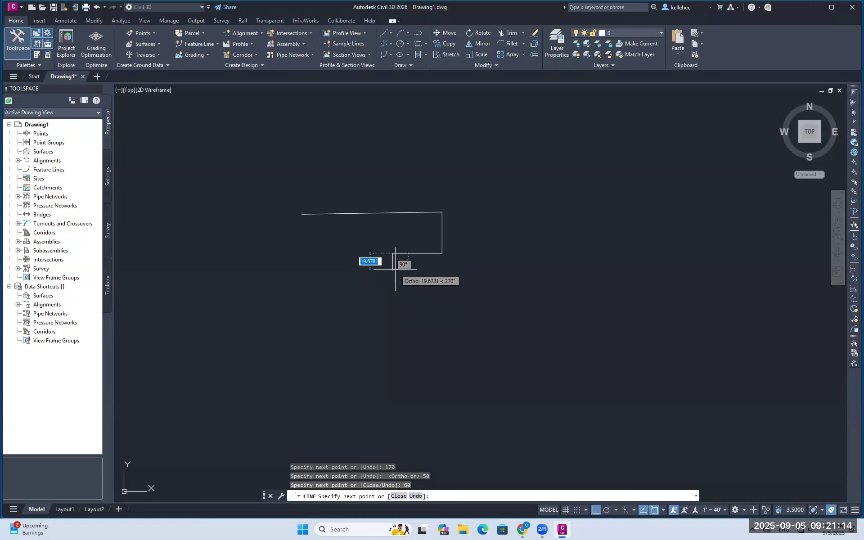
type("12")
key("Return")
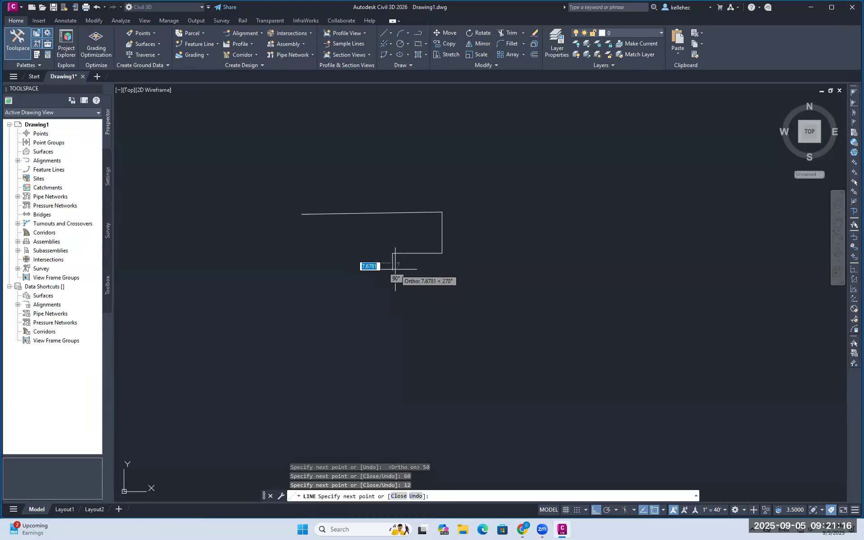
type("50")
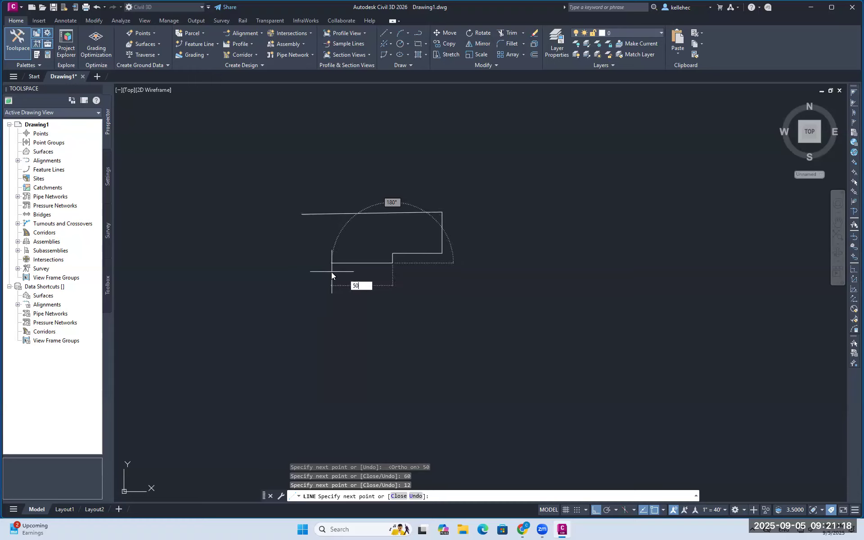
key("Return")
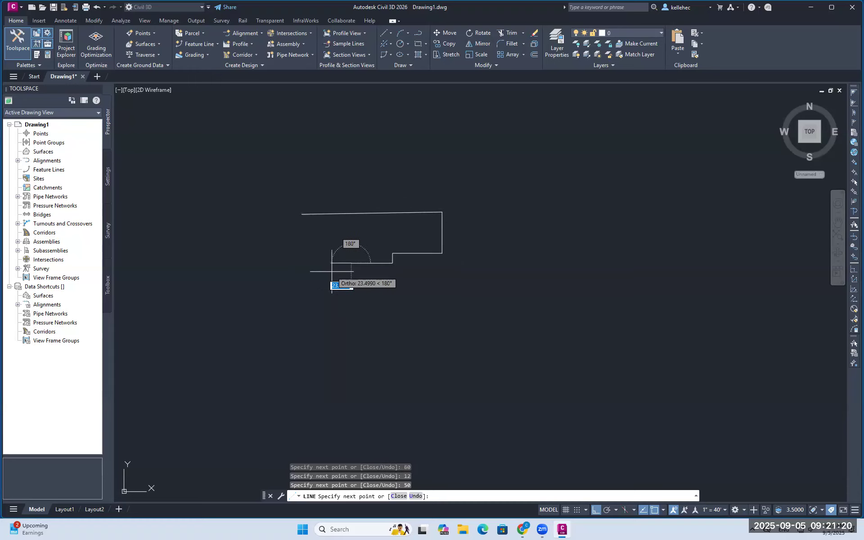
type("12")
key("Return")
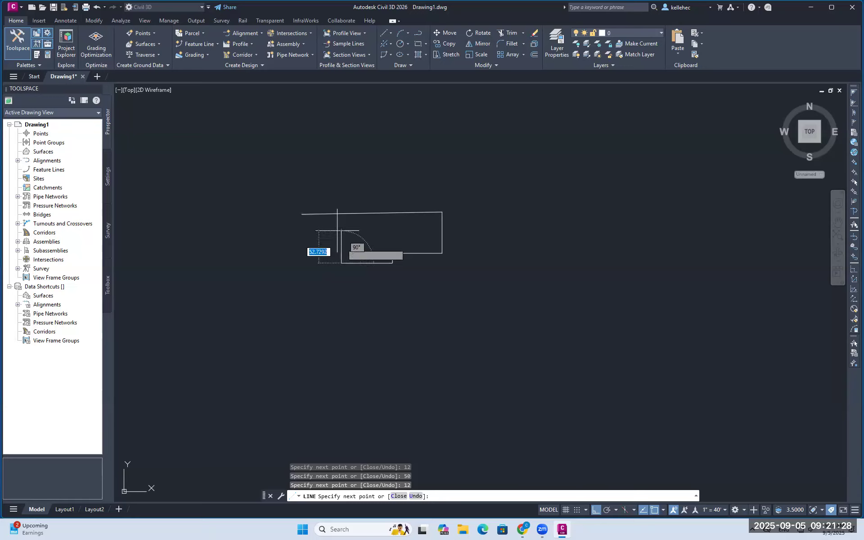
key("Escape")
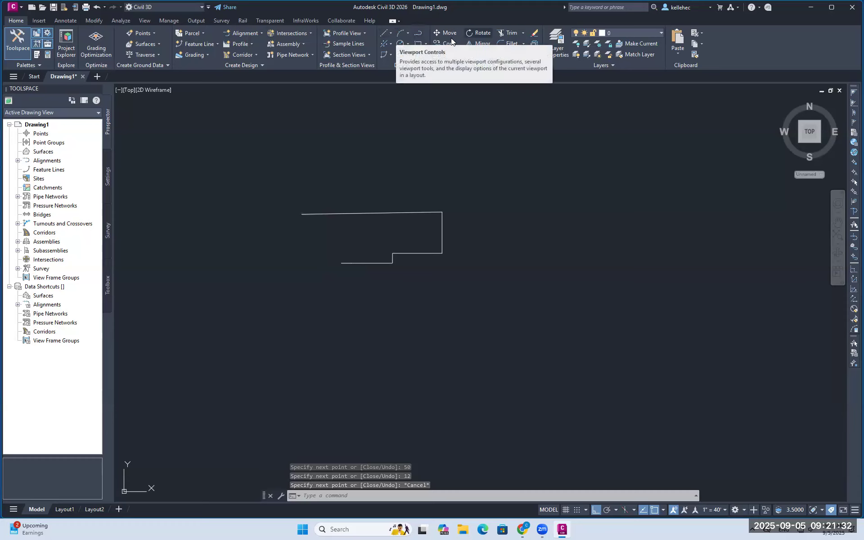
Erase the misplaced bottom line
type("erase")
key("Return")
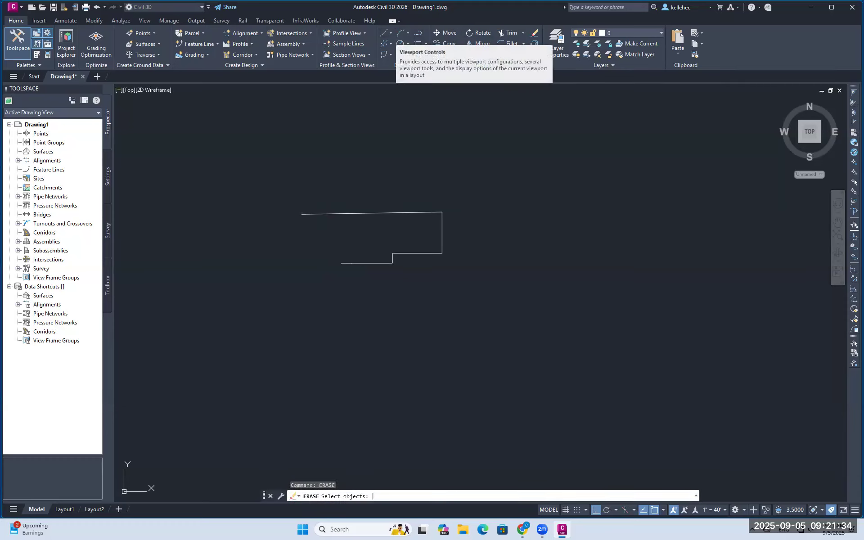
left_click(347, 263)
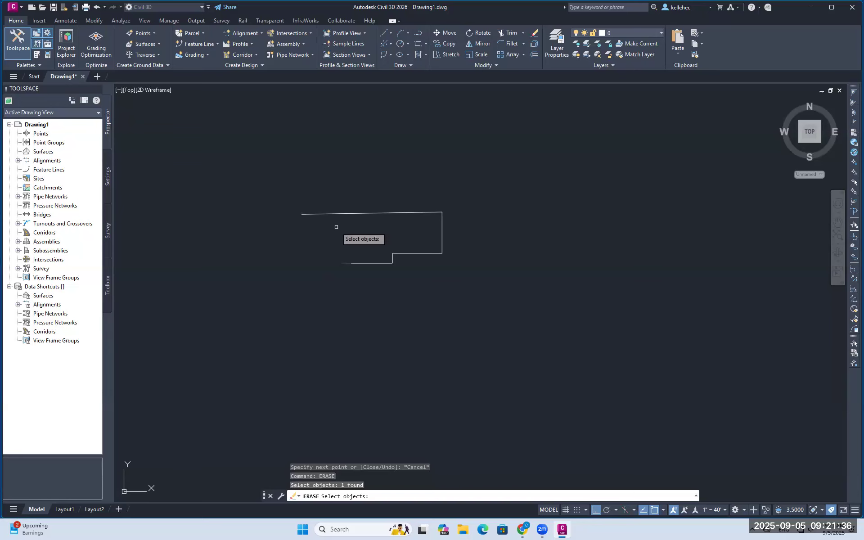
key("Return")
Redraw the 12 and 60-unit segments and close the outline back at its first corner
left_click(390, 33)
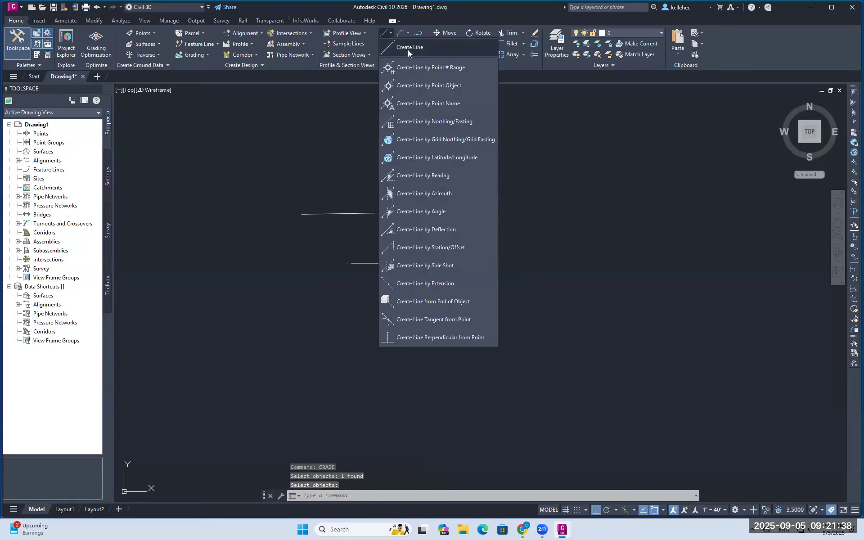
left_click(408, 48)
left_click(352, 263)
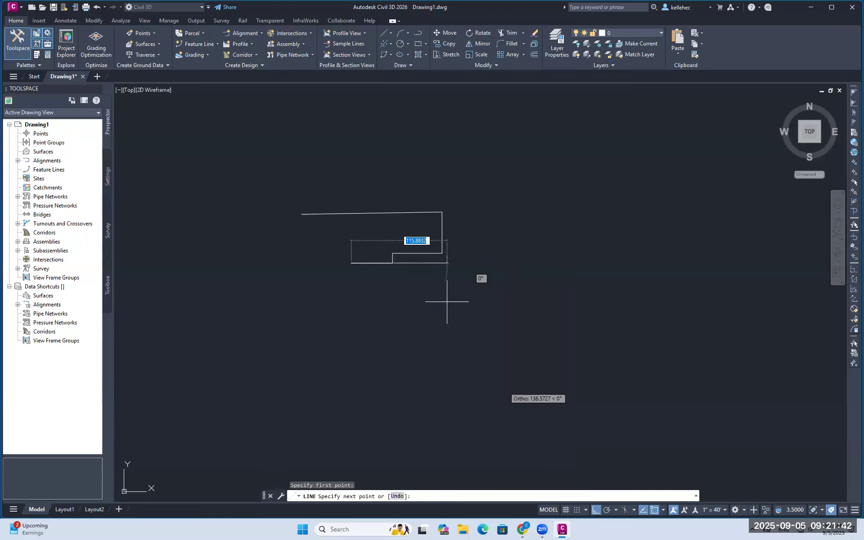
type("12")
key("Return")
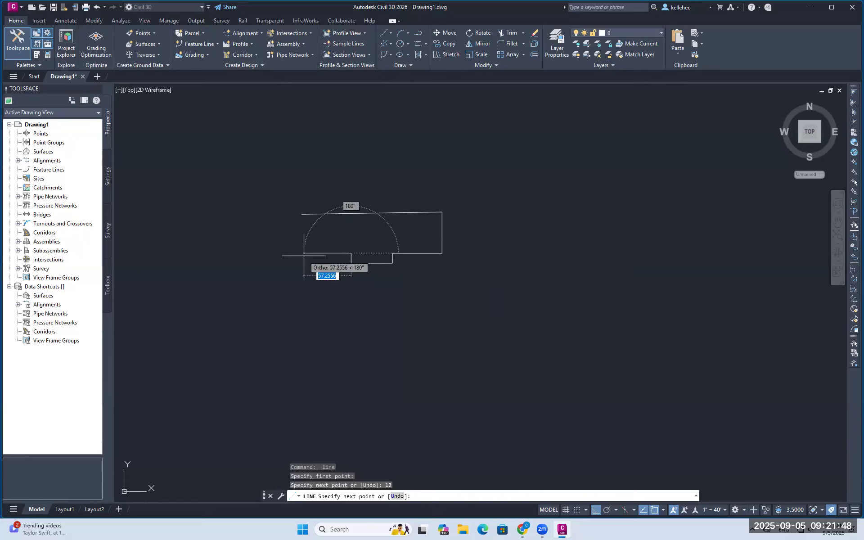
type("60")
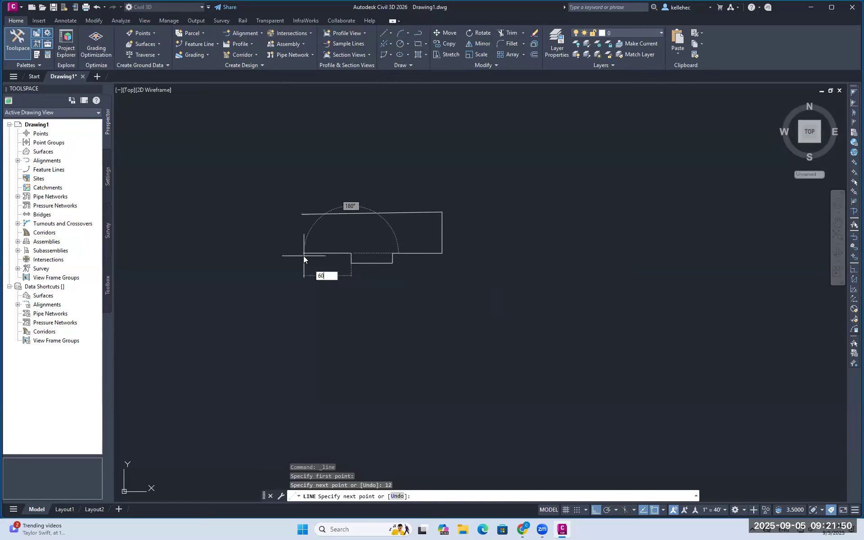
key("Return")
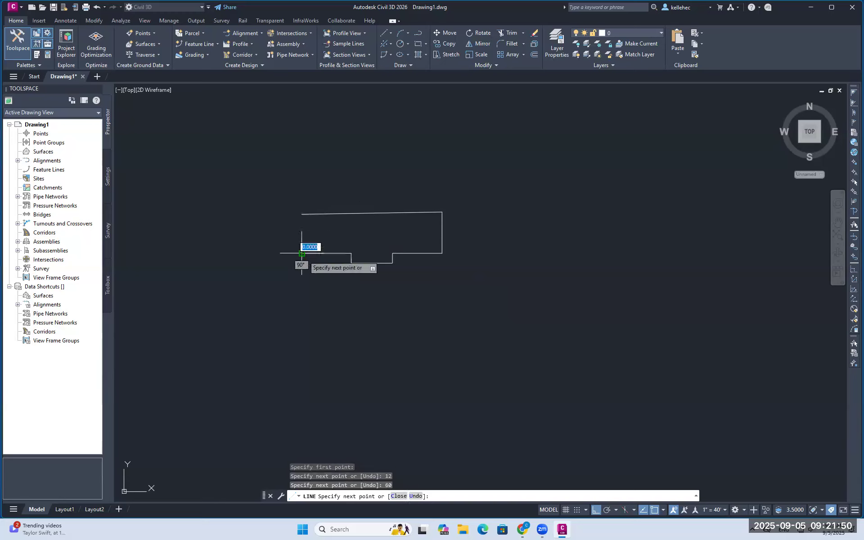
left_click(302, 214)
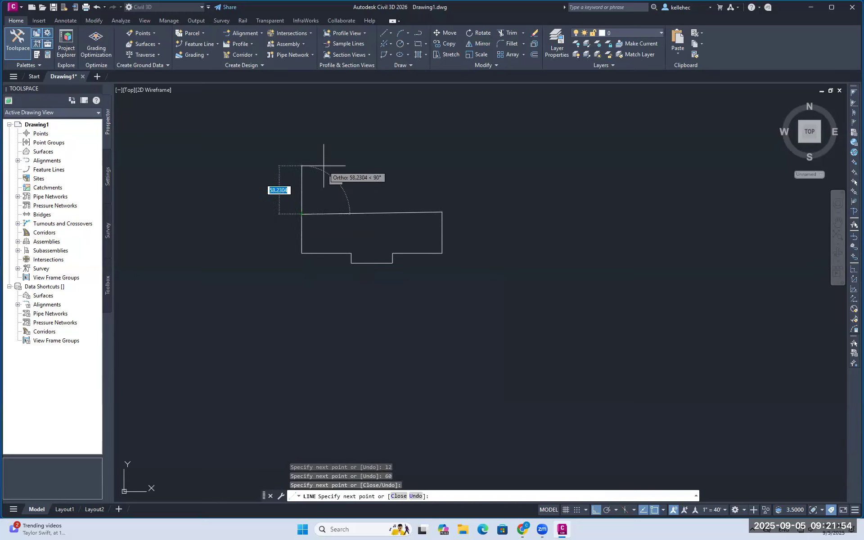
key("Escape")
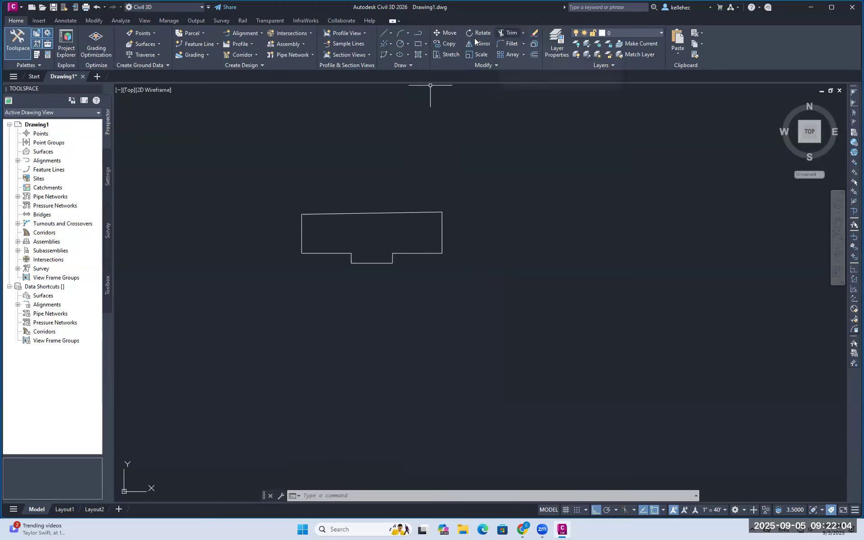
Move the whole notched outline from its lower-left corner up and right, with Ortho off
left_click(447, 32)
left_click(268, 185)
left_click(497, 306)
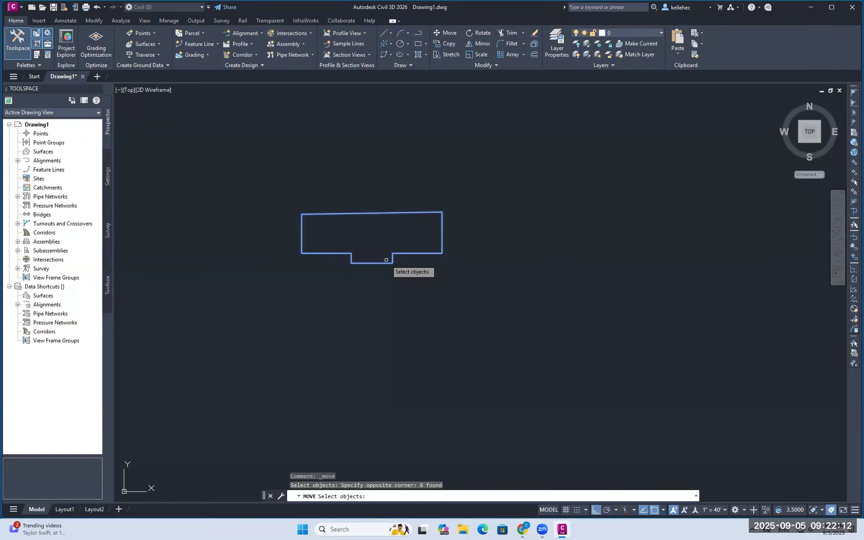
key("Return")
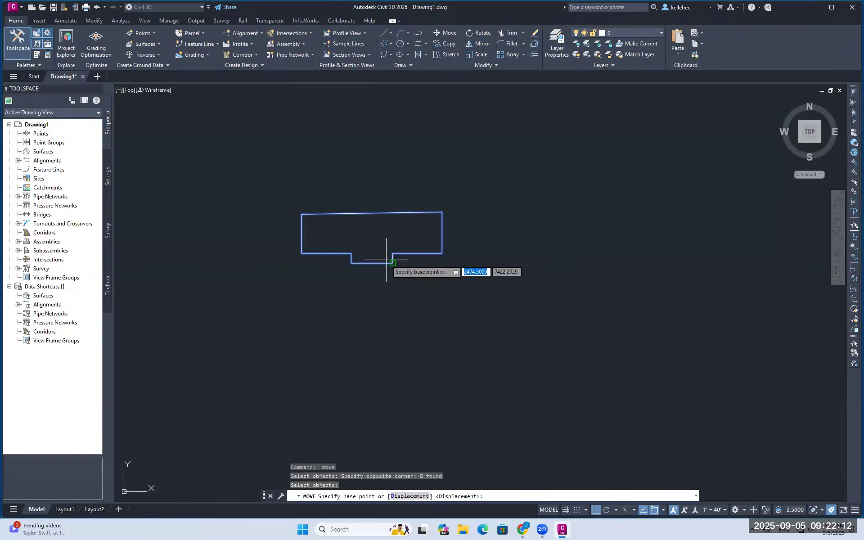
left_click(302, 253)
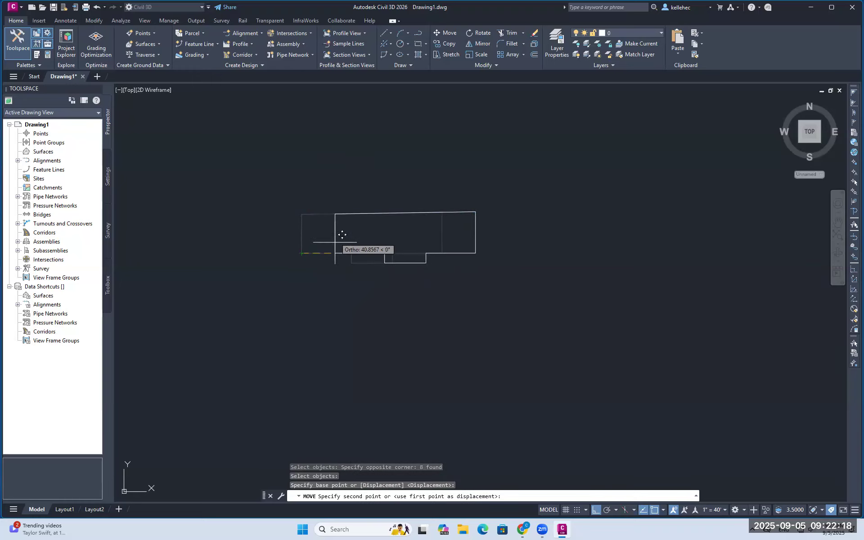
left_click(598, 511)
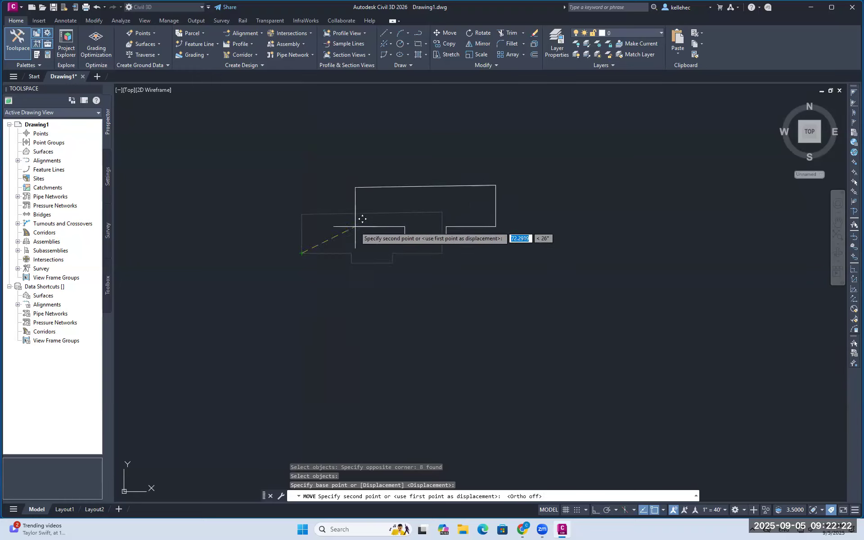
left_click(328, 244)
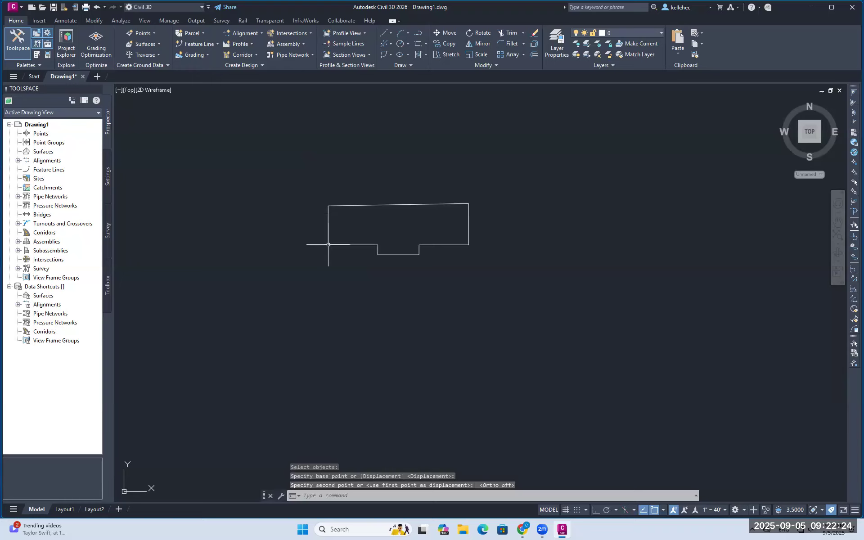
left_click(447, 52)
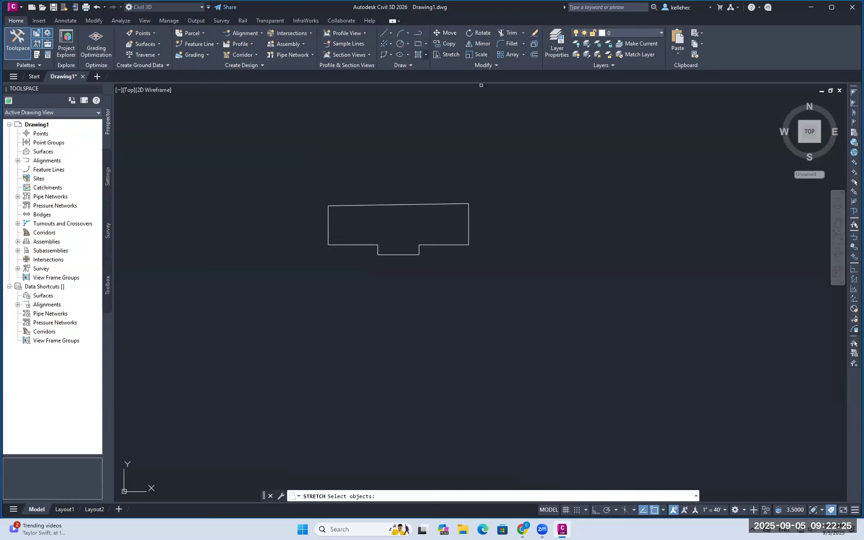
Stretch the entire building outline 60 units to the right from its lower-left corner
left_click(305, 188)
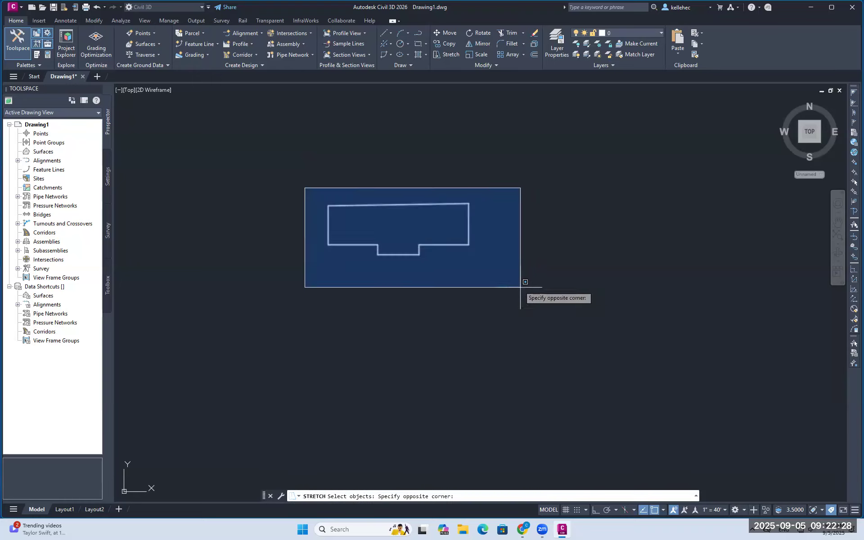
left_click(522, 291)
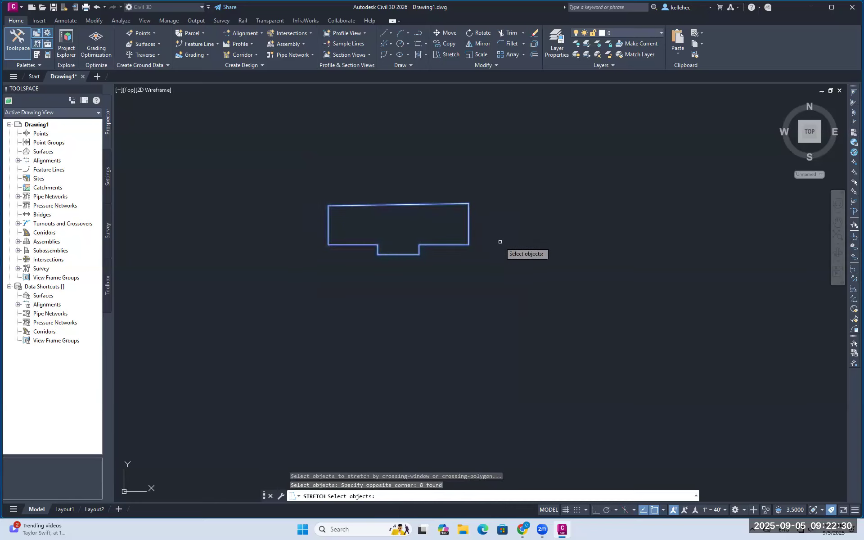
key("Return")
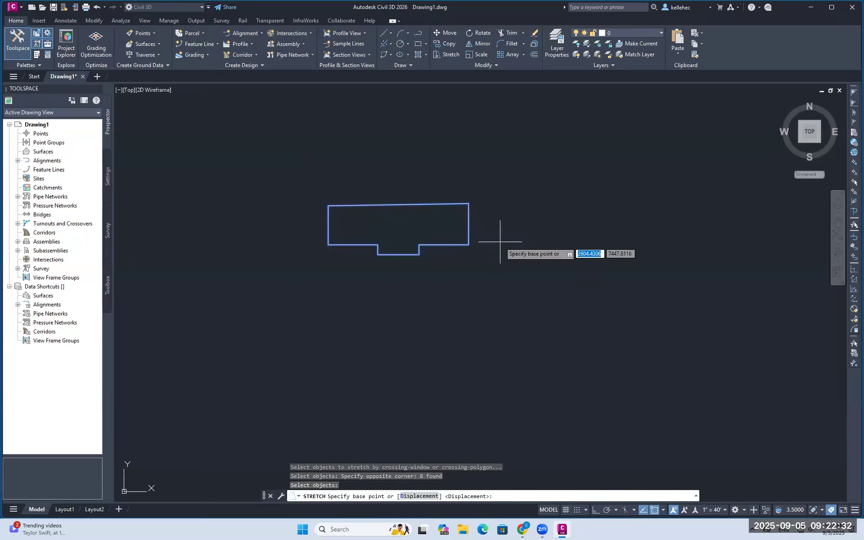
left_click(328, 245)
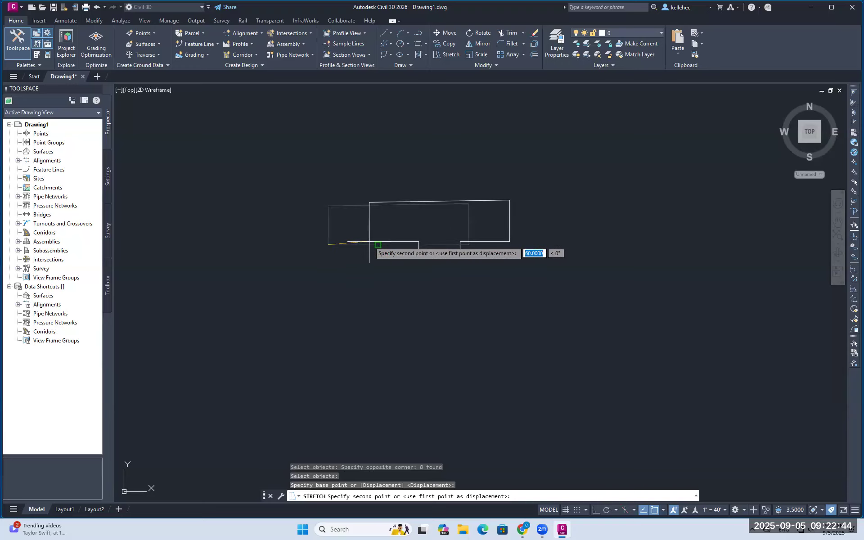
left_click(378, 246)
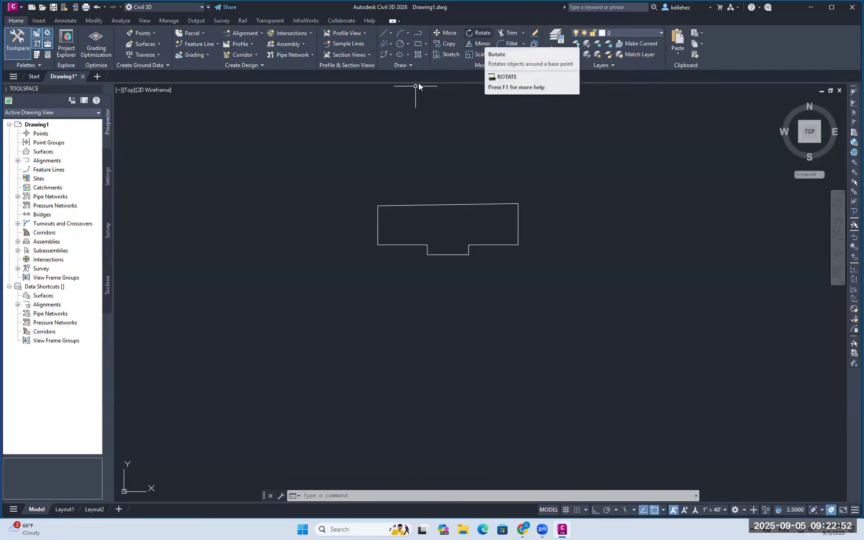
left_click(483, 33)
left_click(328, 193)
left_click(576, 300)
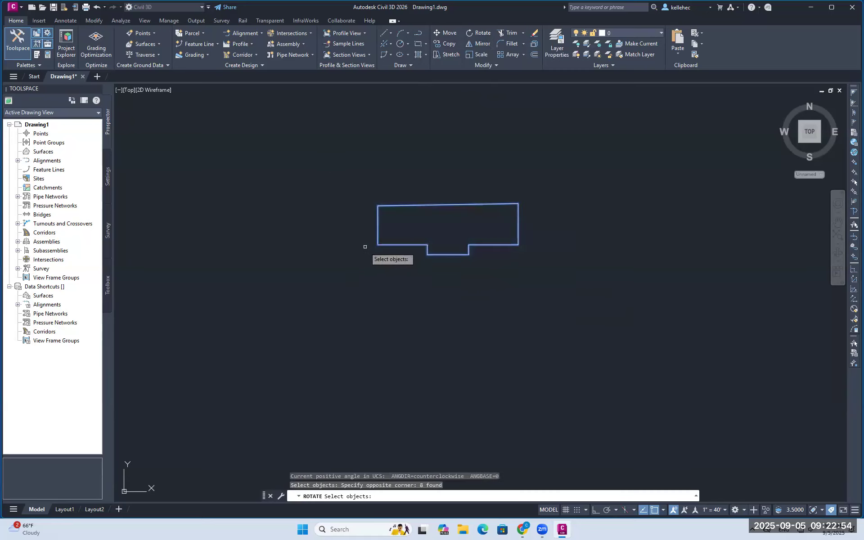
key("Return")
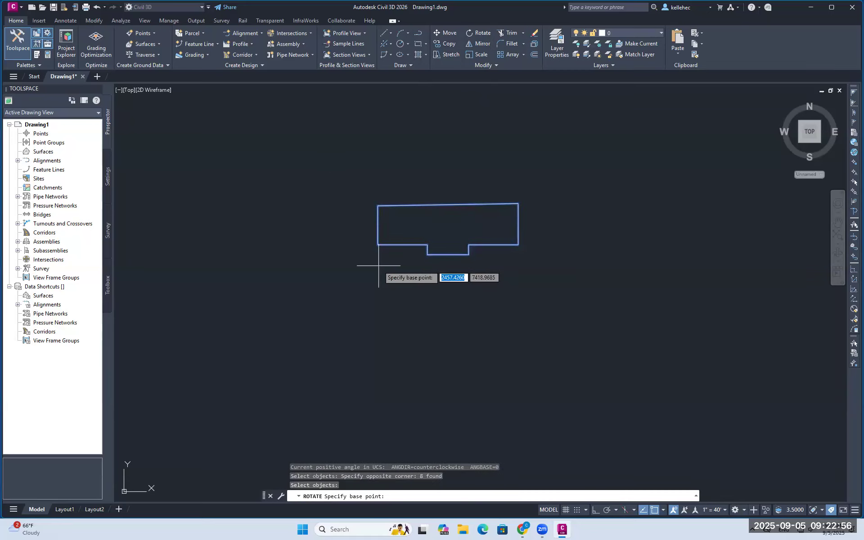
left_click(379, 245)
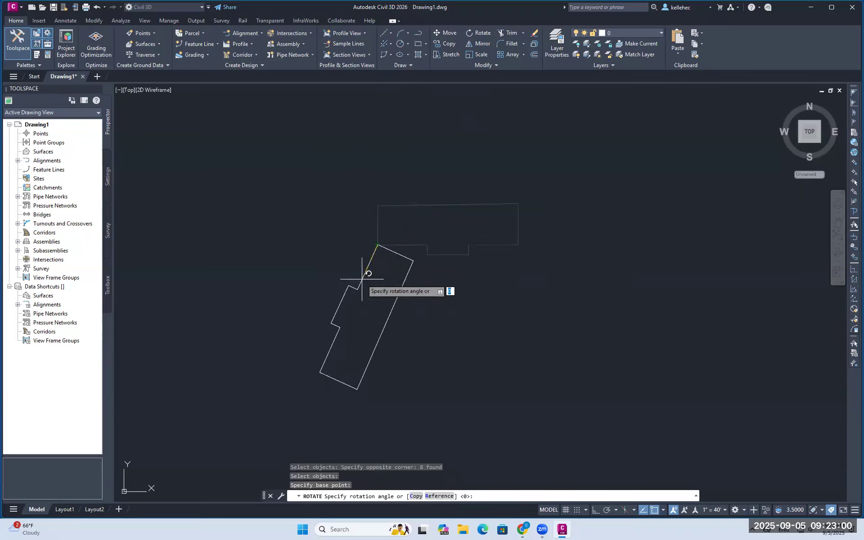
left_click(385, 243)
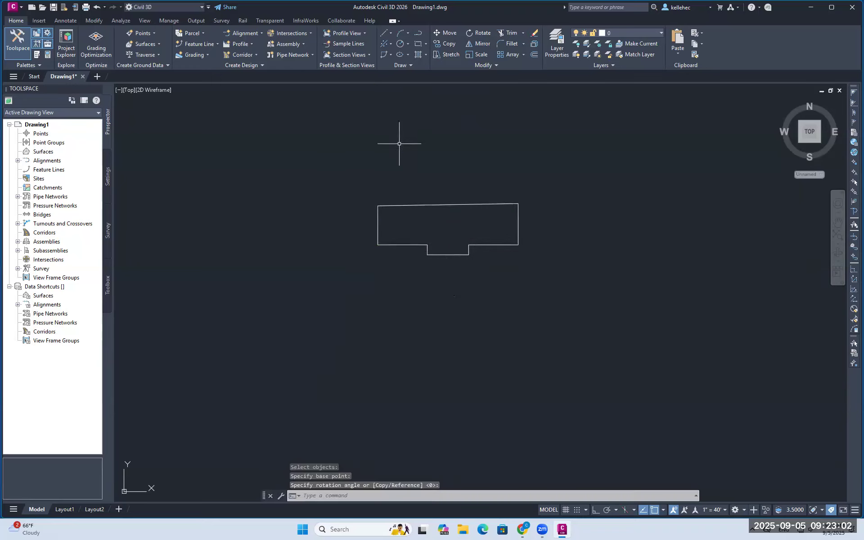
left_click(450, 33)
left_click(329, 169)
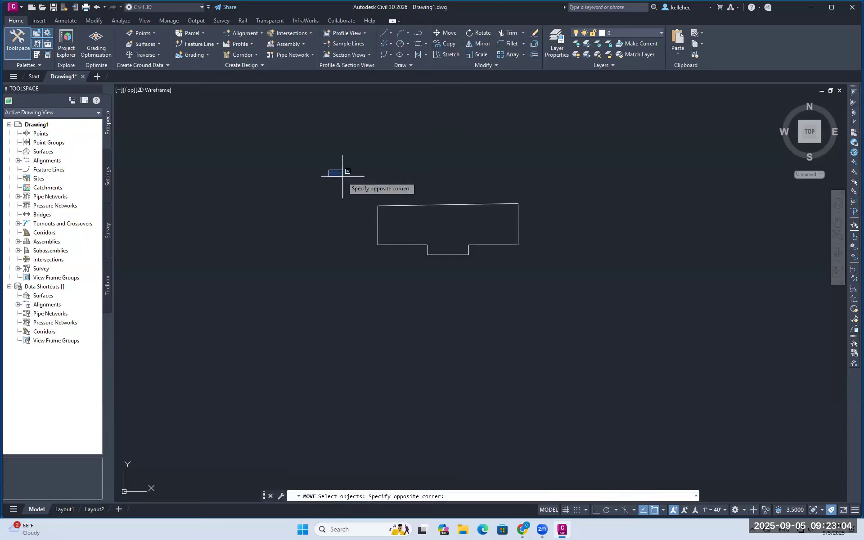
left_click(589, 295)
key("Return")
left_click(384, 237)
key("Escape")
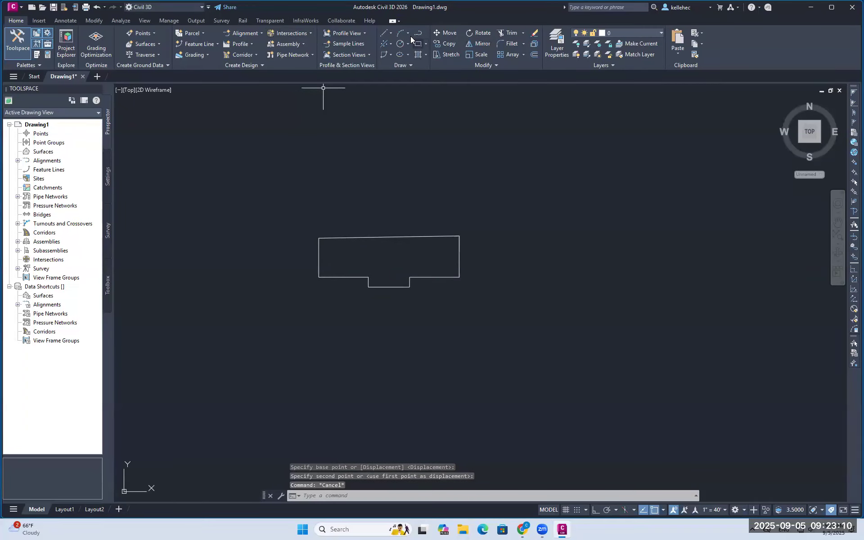
left_click(390, 34)
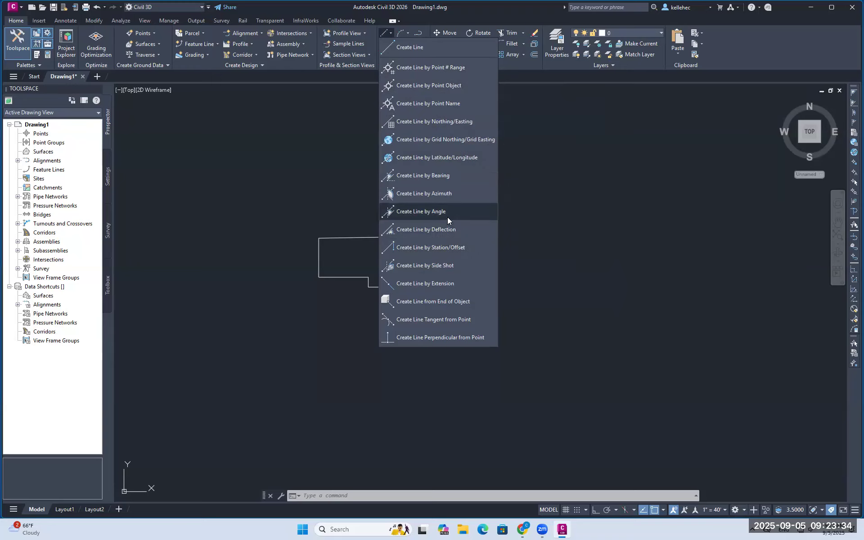
left_click(385, 34)
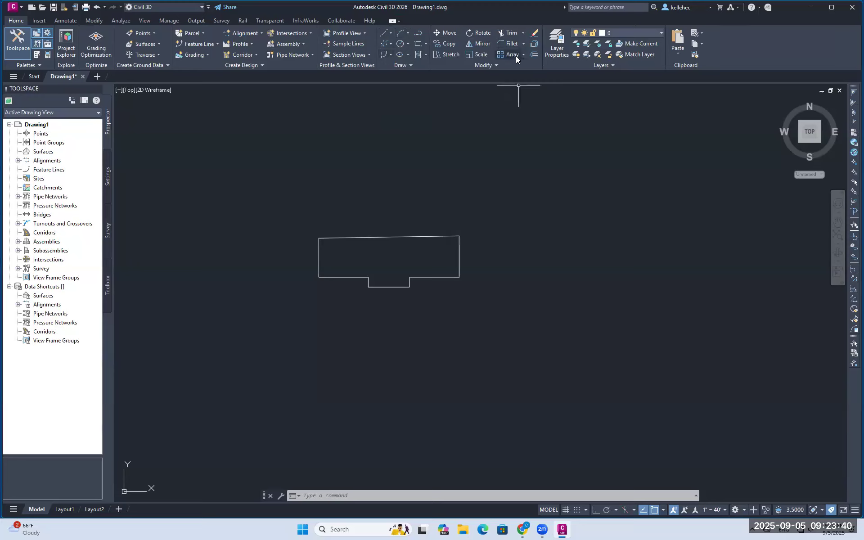
left_click(494, 67)
left_click(392, 34)
left_click(401, 47)
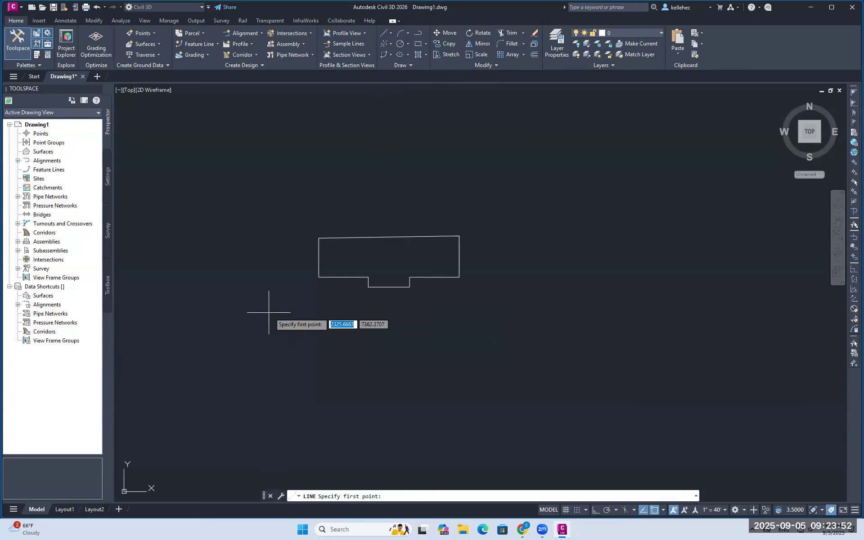
left_click(273, 306)
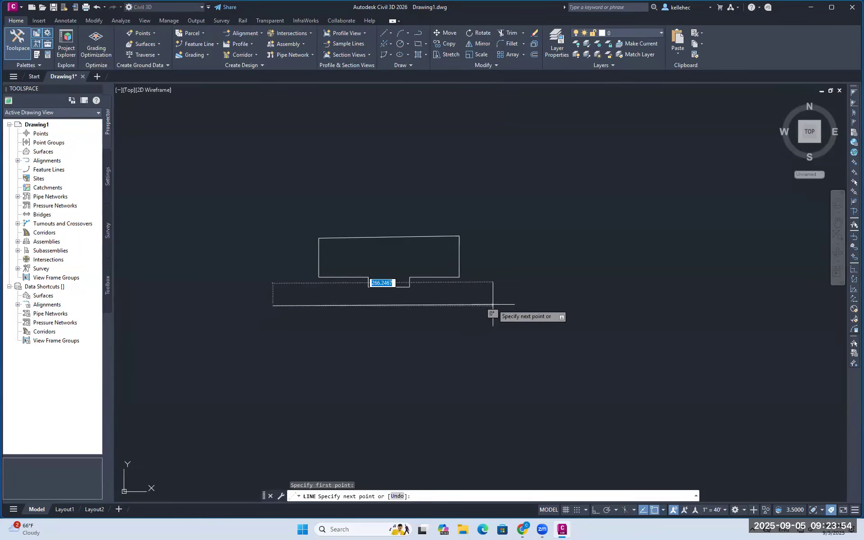
left_click(492, 305)
key("Escape")
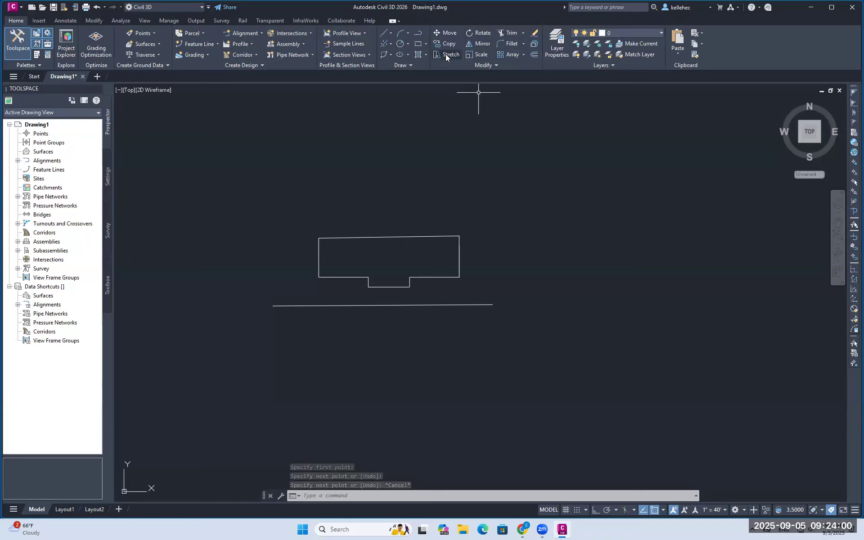
left_click(493, 64)
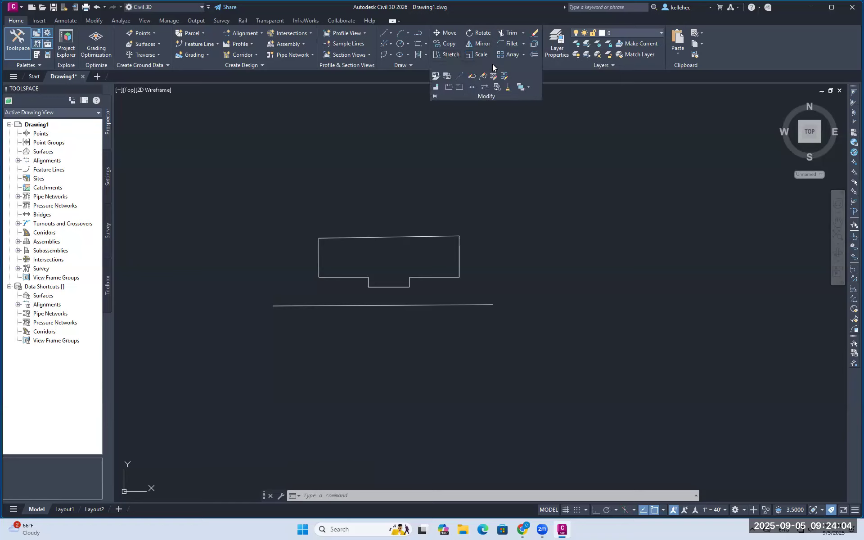
left_click(556, 67)
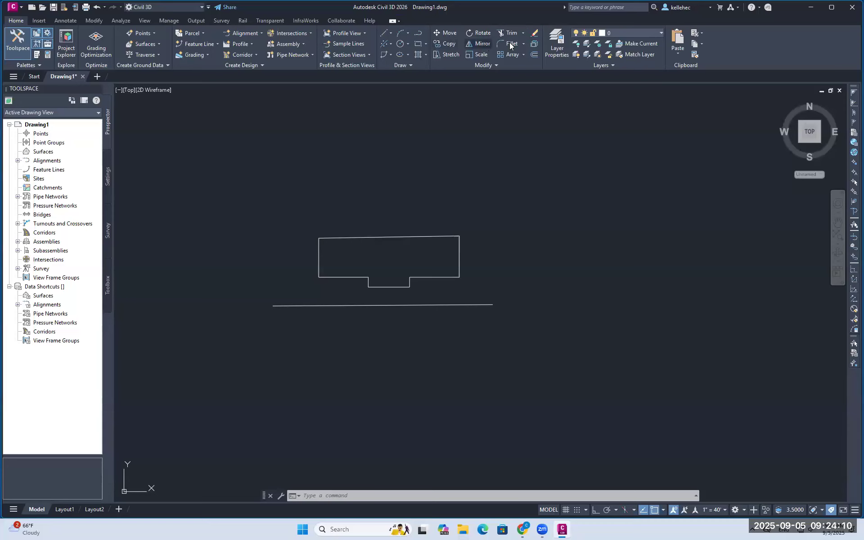
left_click(448, 44)
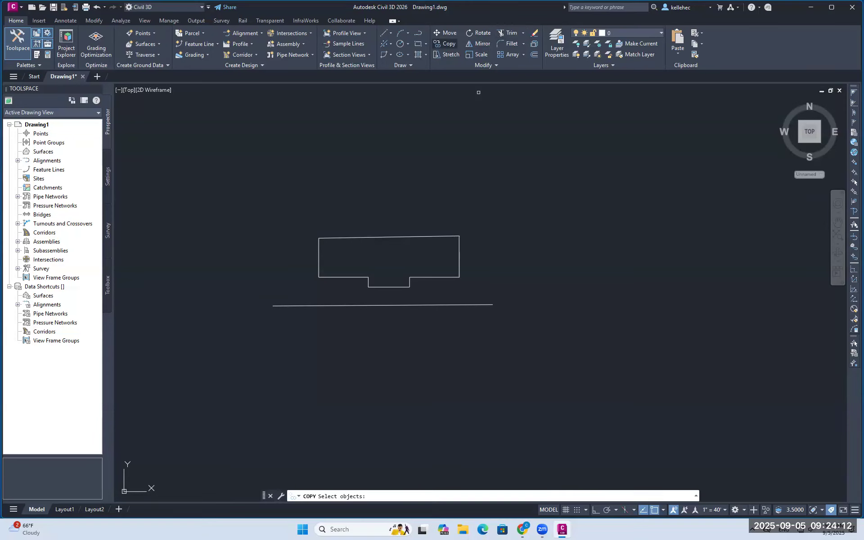
left_click(386, 305)
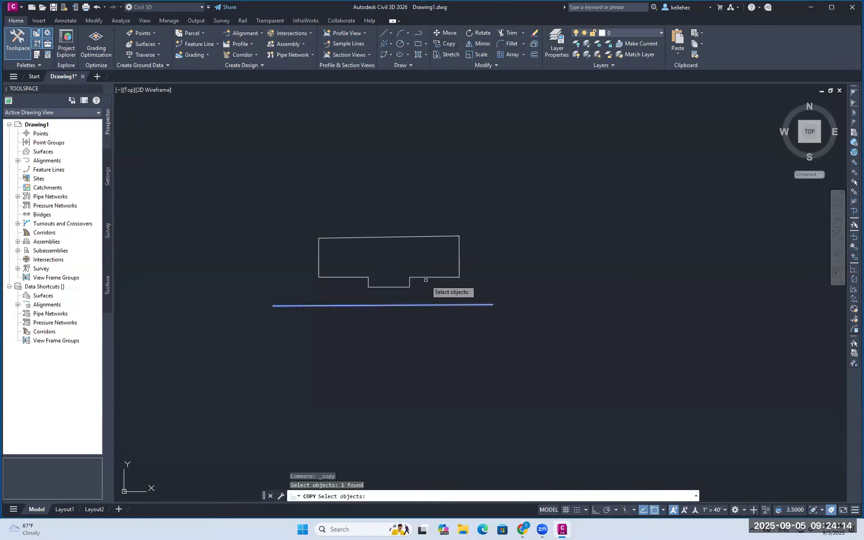
key("Return")
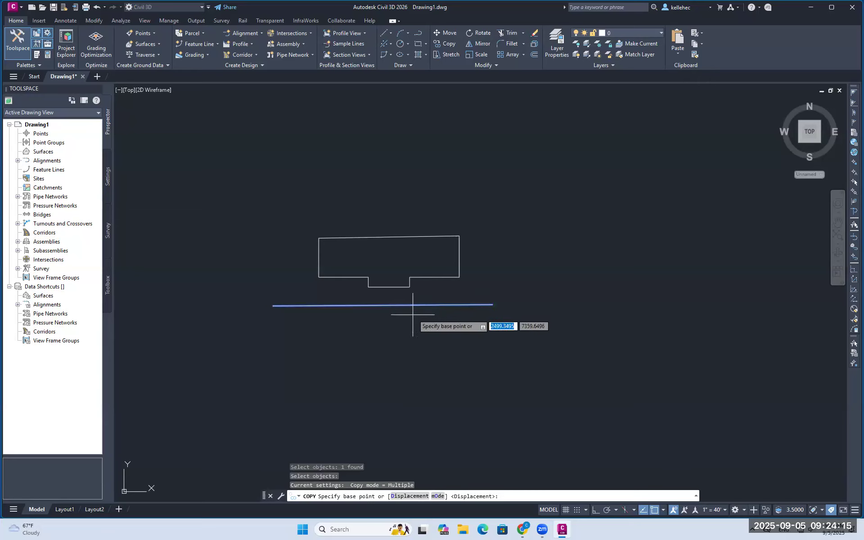
left_click(274, 306)
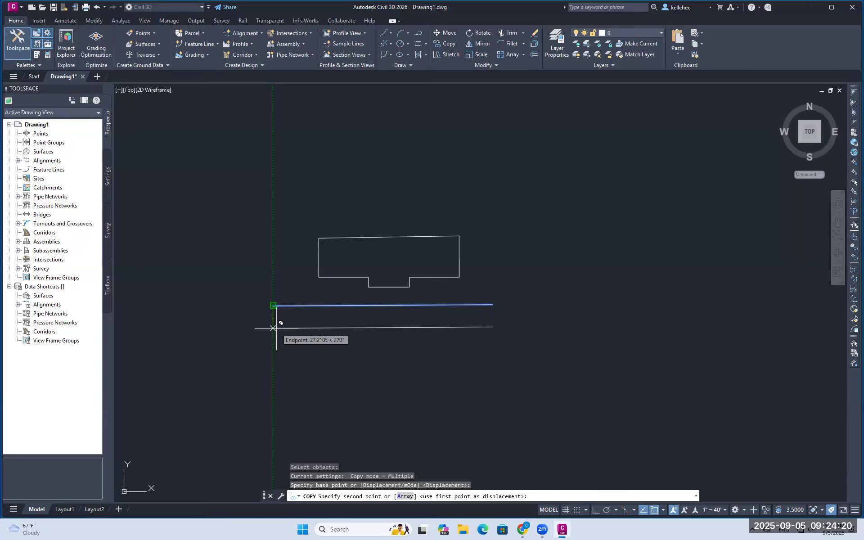
key("Escape")
type("offs")
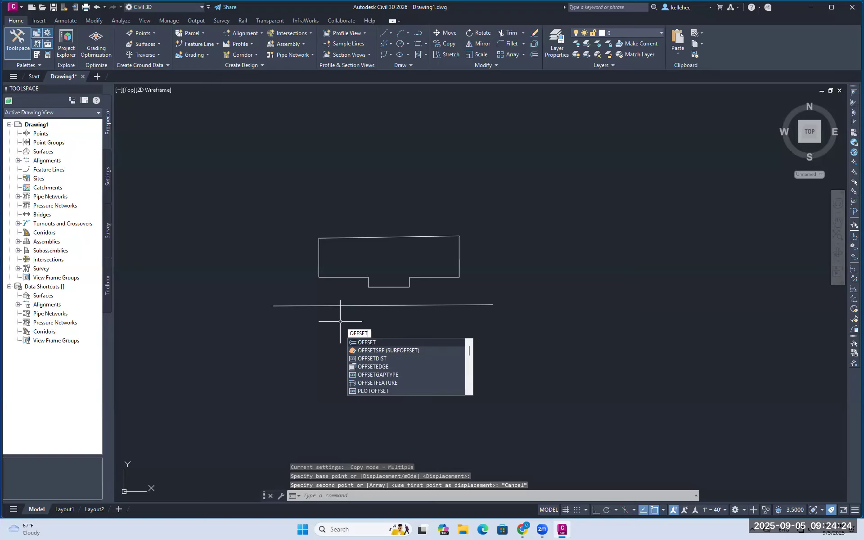
type("et")
Offset the street line 25 units downward to create a parallel second street line
key("Escape")
key("Escape")
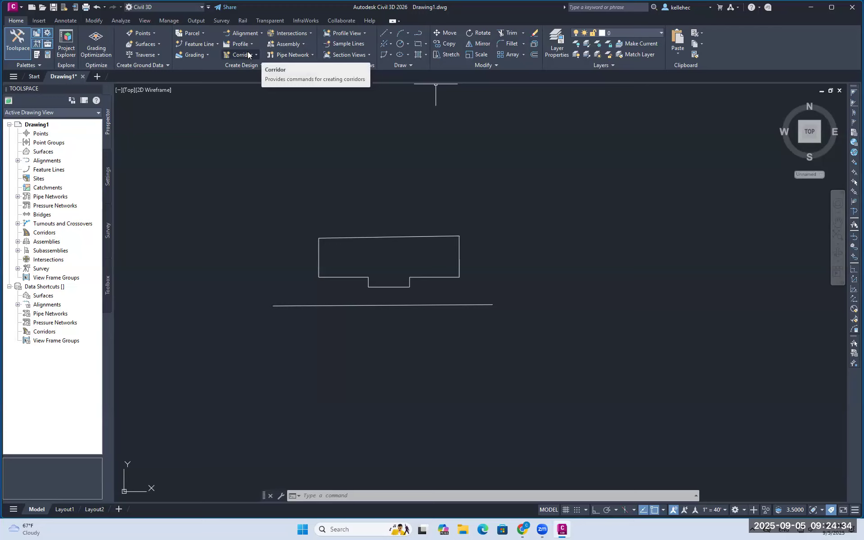
left_click(535, 55)
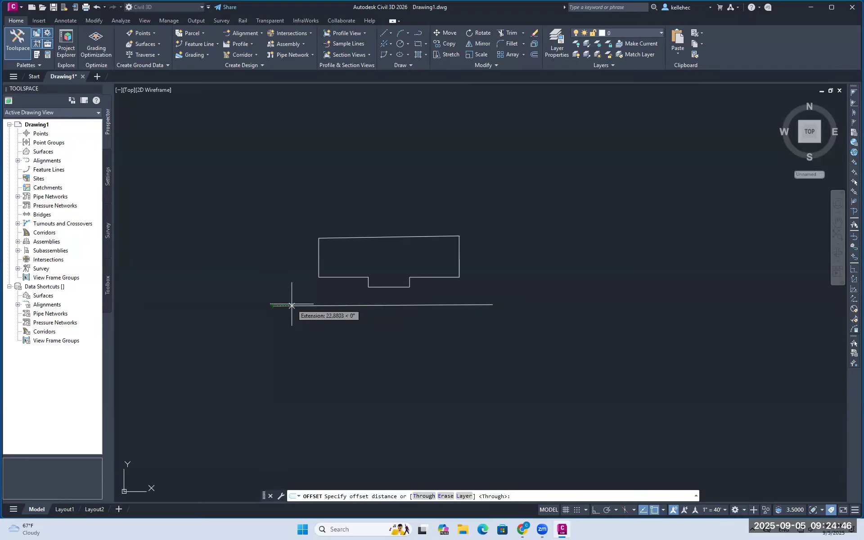
key("Escape")
left_click(329, 305)
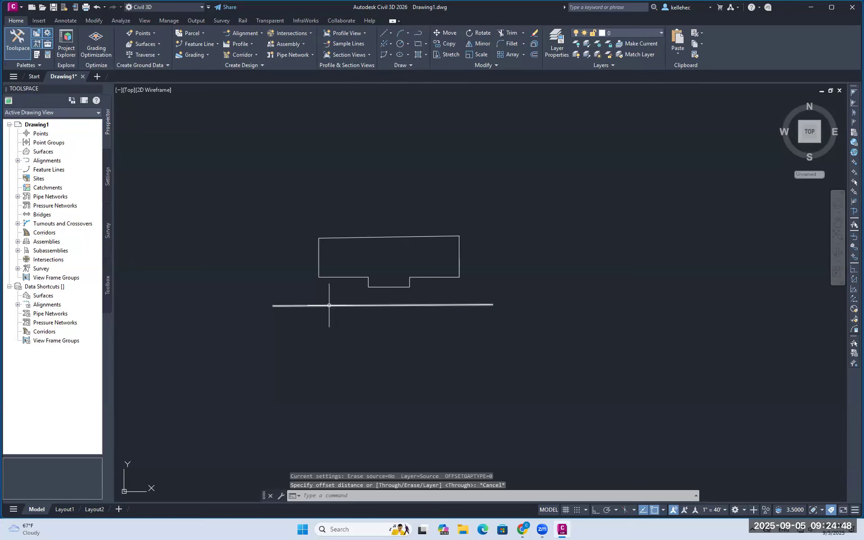
left_click(536, 54)
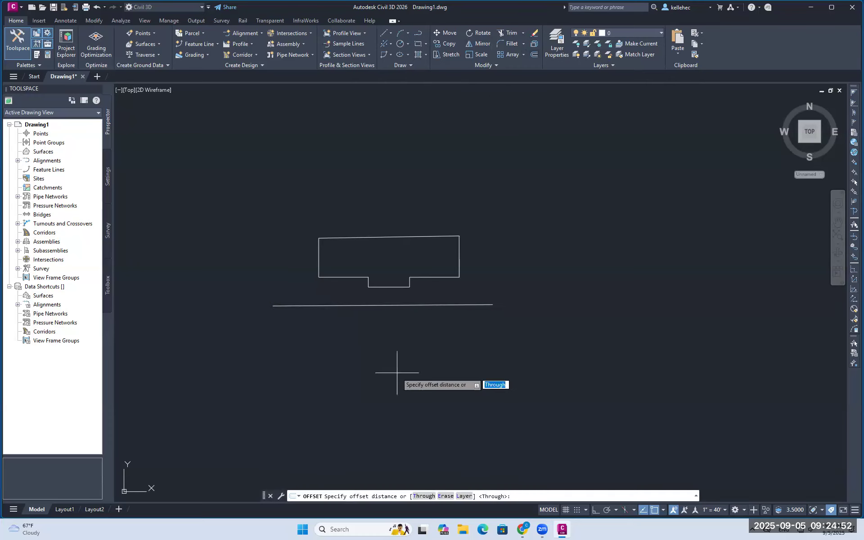
type("25")
key("Return")
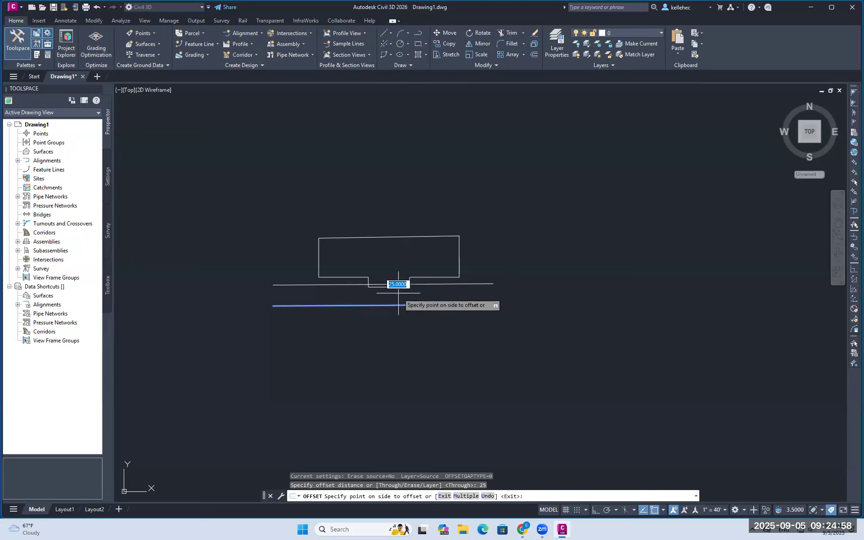
left_click(390, 335)
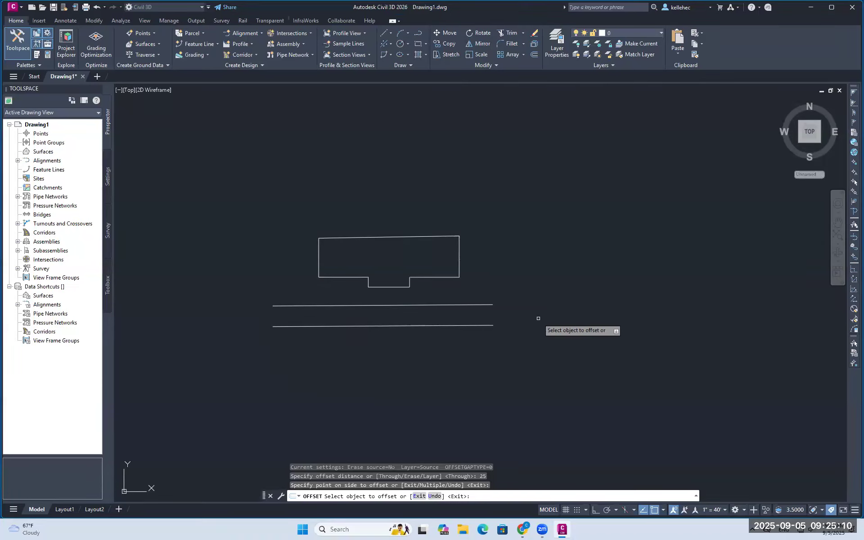
key("Escape")
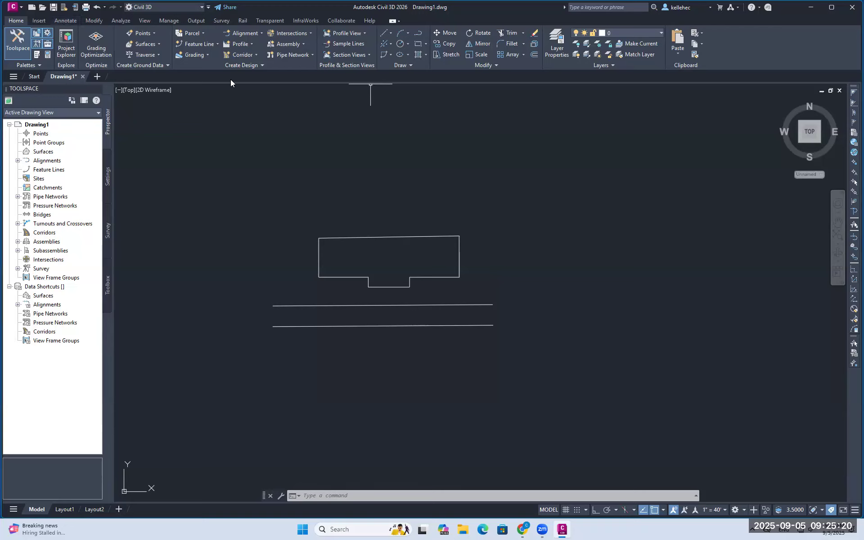
Place a single-line 'Markle Hall' label inside the building at default height and rotation
type("text")
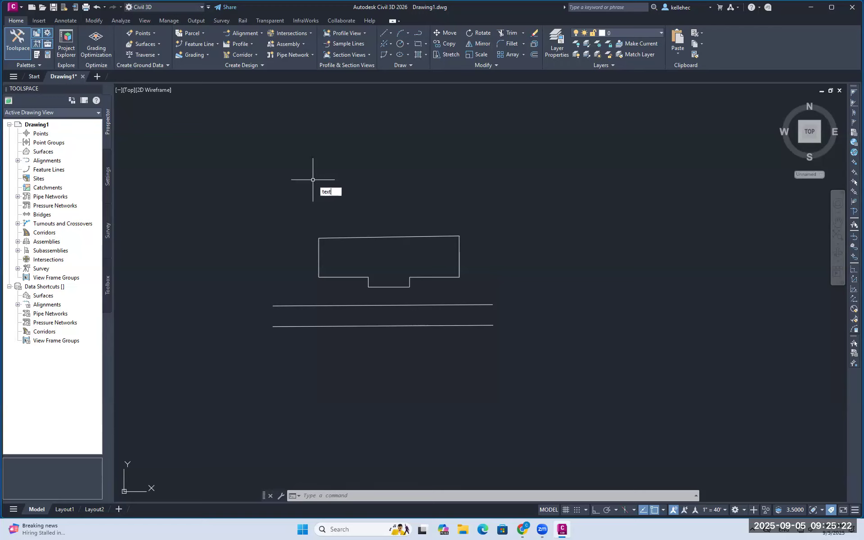
key("Return")
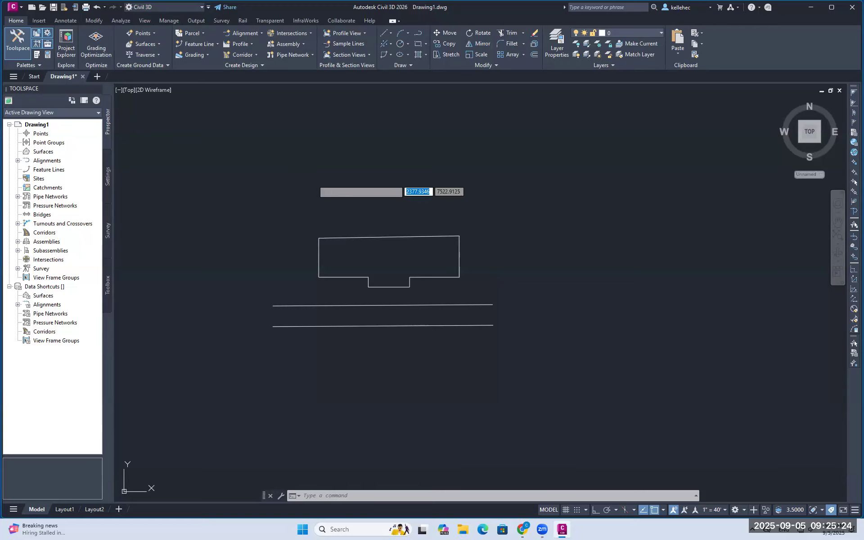
left_click(345, 265)
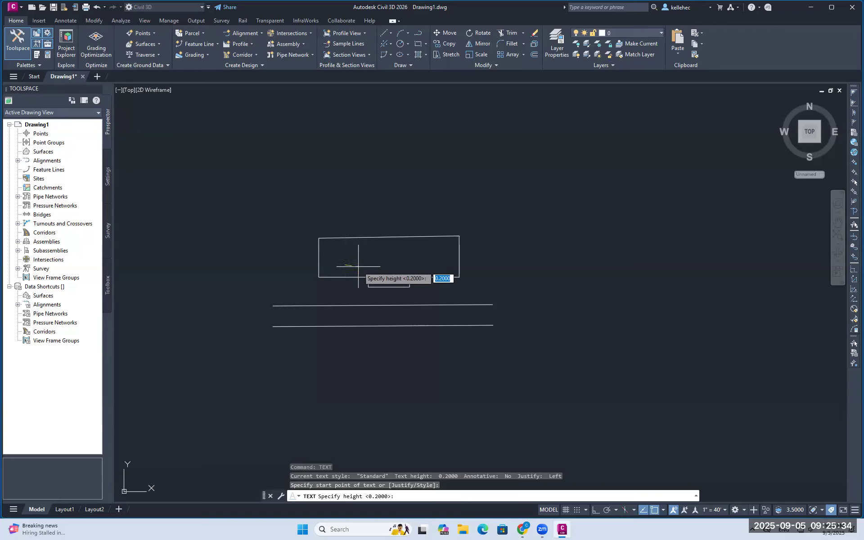
key("Return")
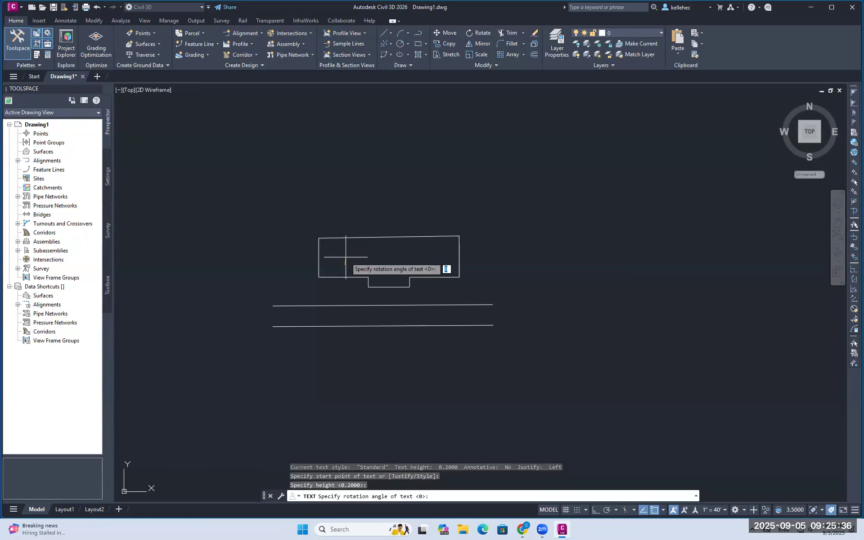
key("Return")
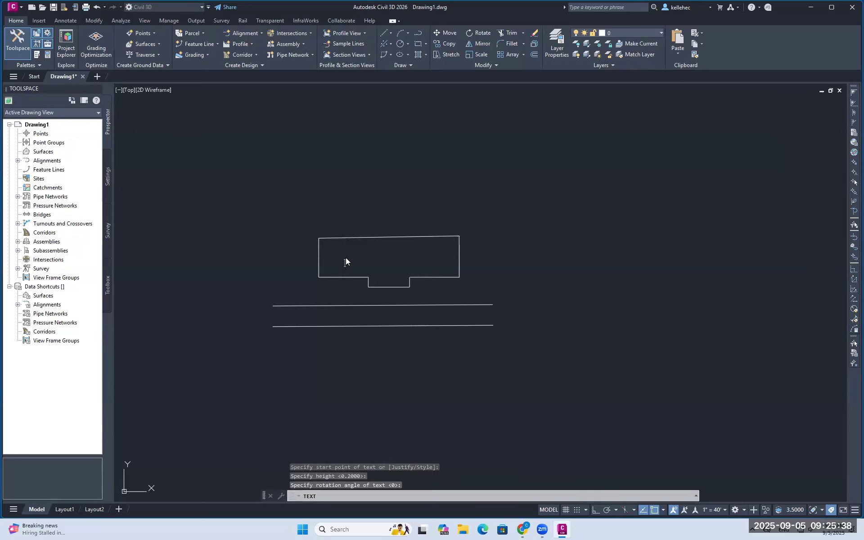
type("Parkle Hall")
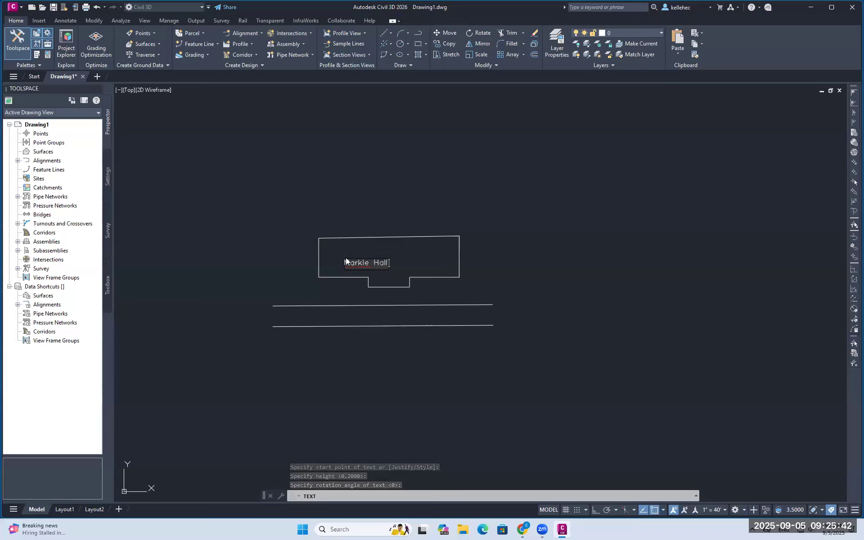
key("Return")
key("Return")
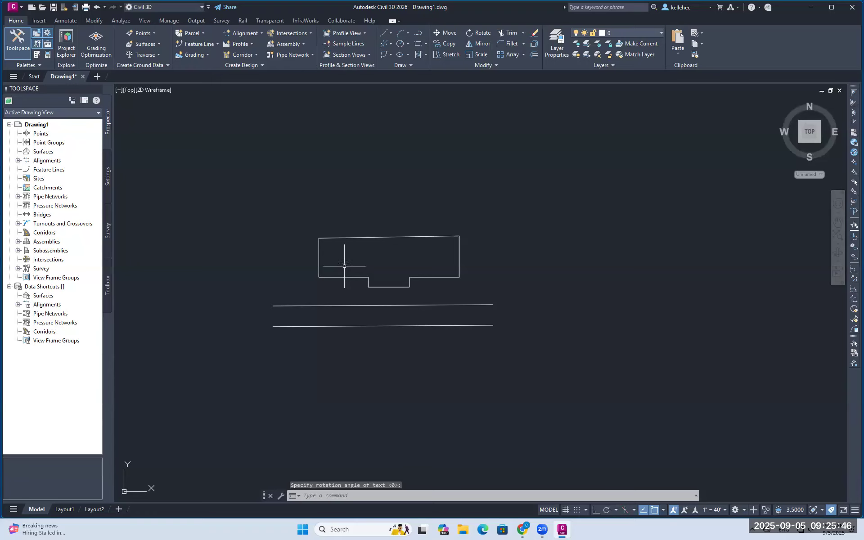
Scale the Markle Hall label up so it suits the footprint
scroll(331, 261, "up", 5)
scroll(479, 253, "up", 4)
left_click(480, 253)
scroll(506, 217, "down", 5)
scroll(505, 217, "down", 4)
scroll(570, 216, "up", 4)
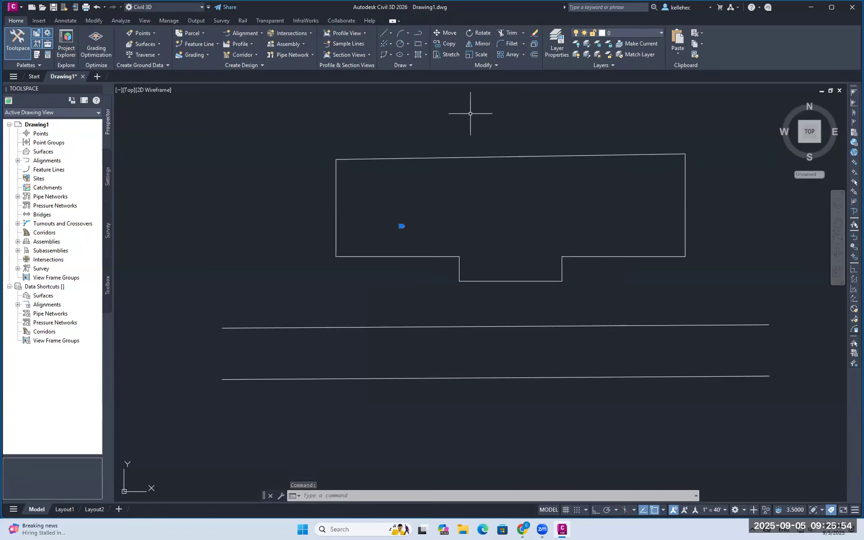
left_click(444, 55)
left_click(471, 54)
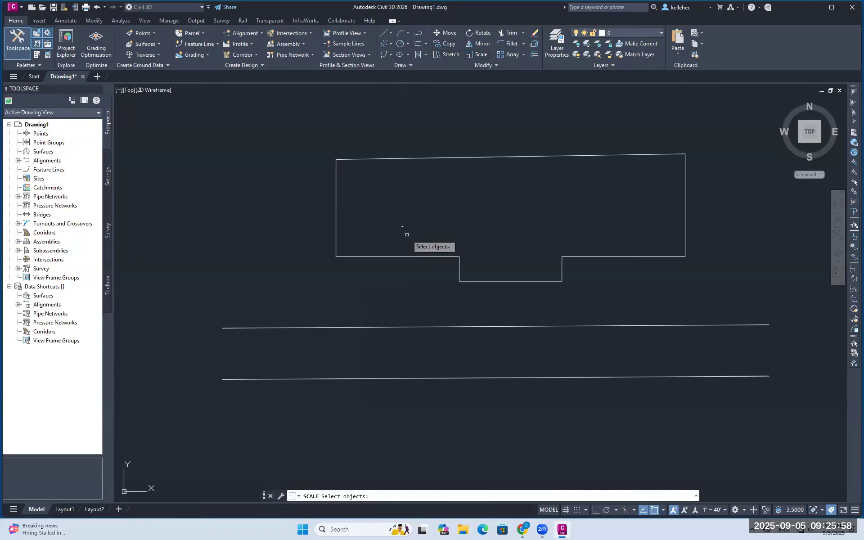
scroll(400, 224, "up", 5)
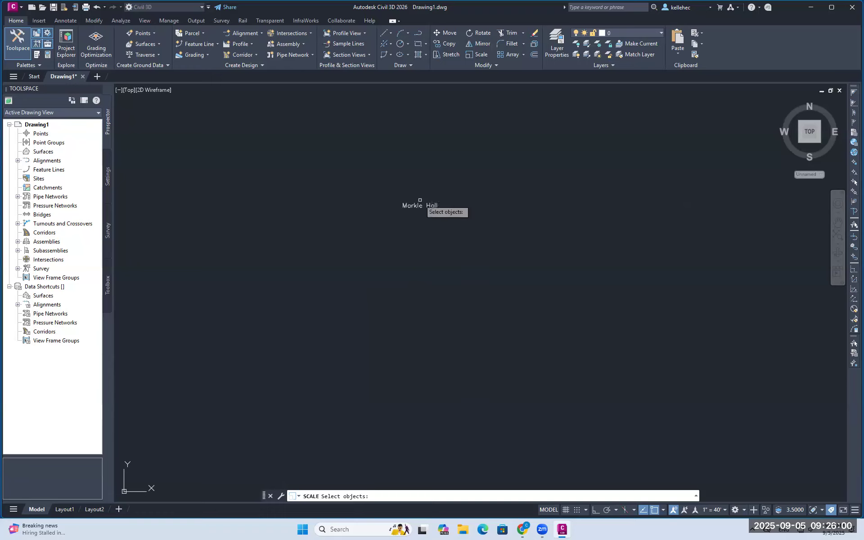
left_click(415, 206)
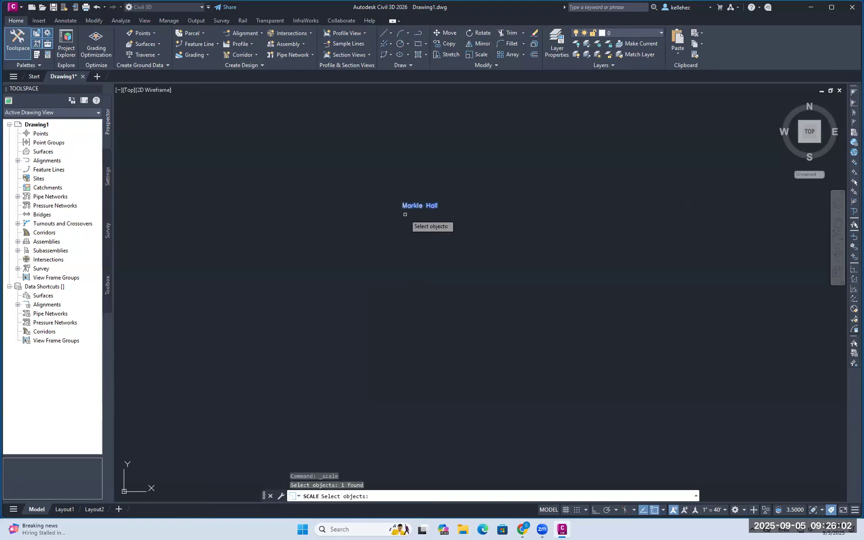
key("Return")
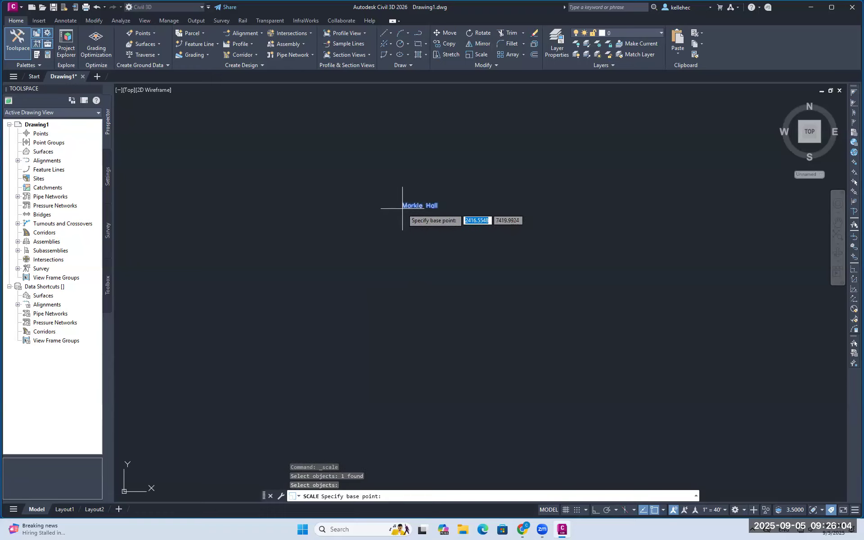
left_click(402, 208)
scroll(356, 290, "down", 3)
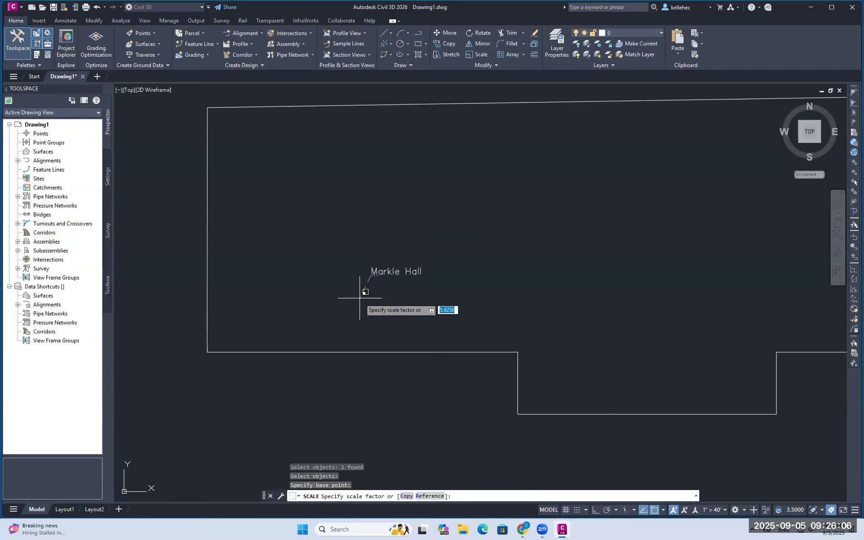
scroll(366, 292, "up", 3)
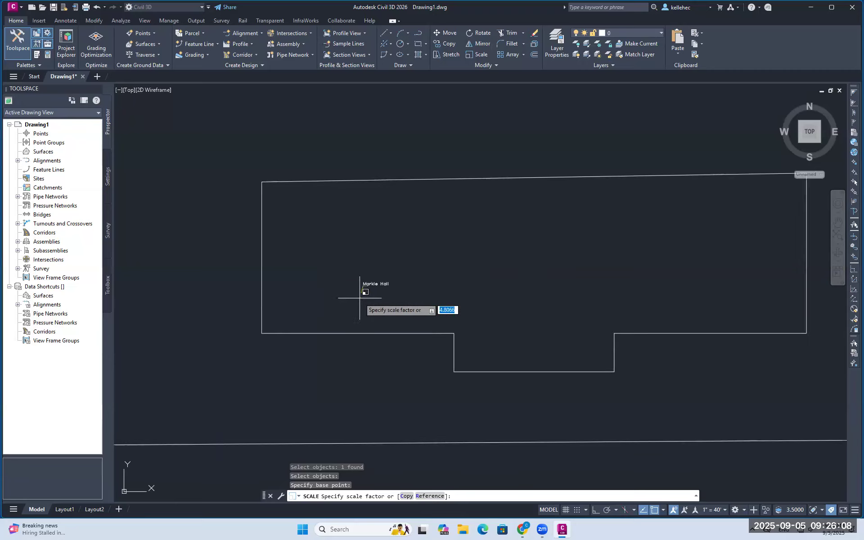
left_click(318, 362)
Move the Markle Hall label from its lower-left point to the centre of the outline
left_click(446, 33)
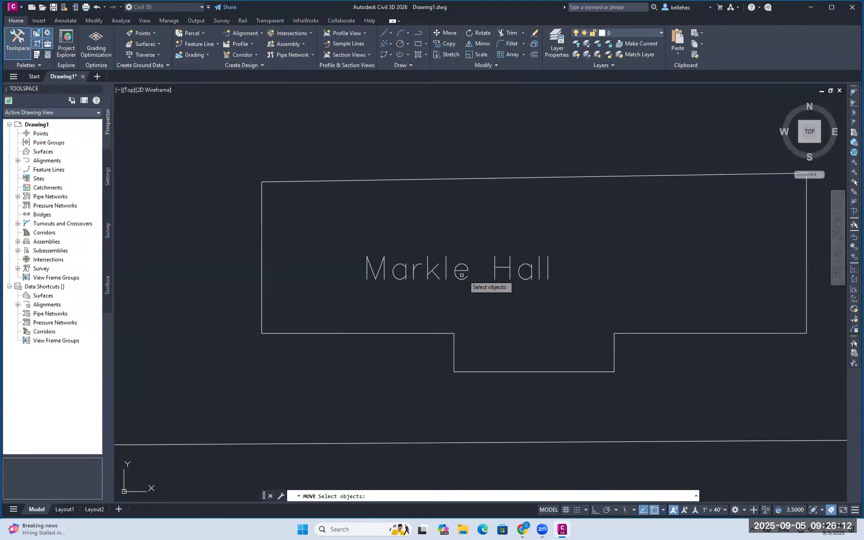
left_click(444, 274)
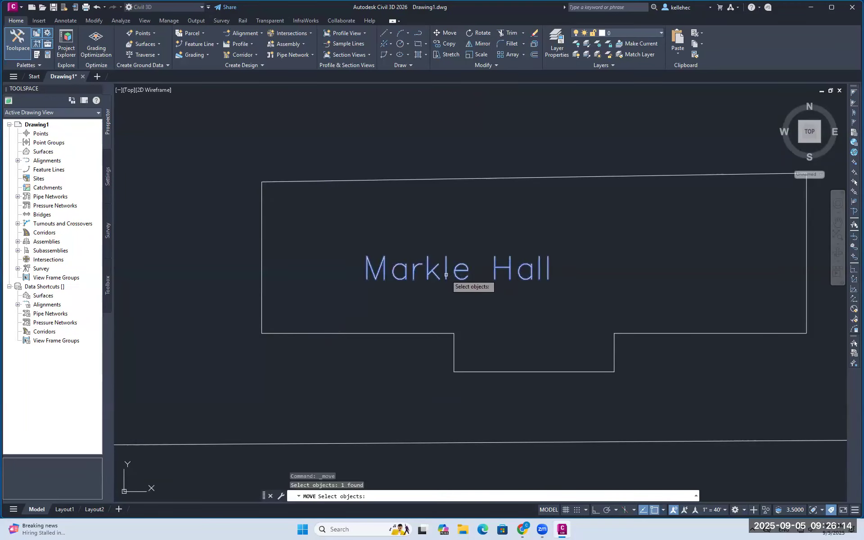
key("Return")
left_click(367, 280)
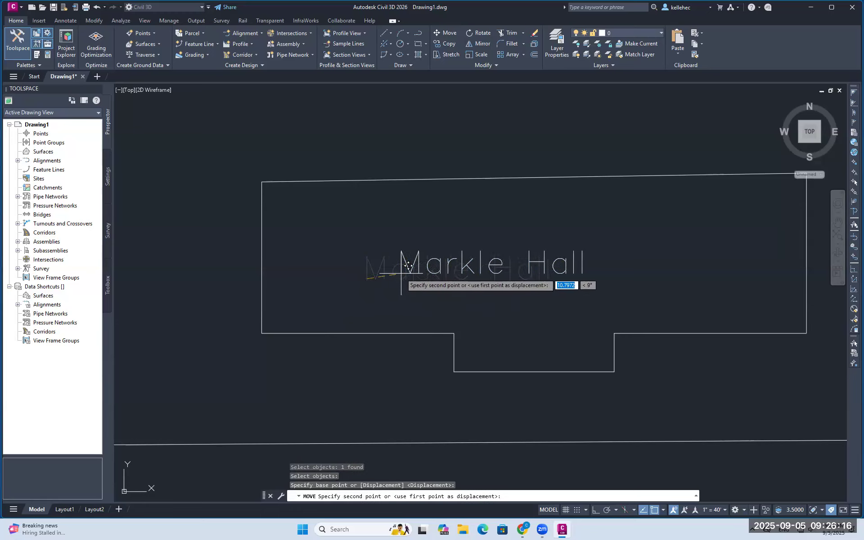
left_click(443, 269)
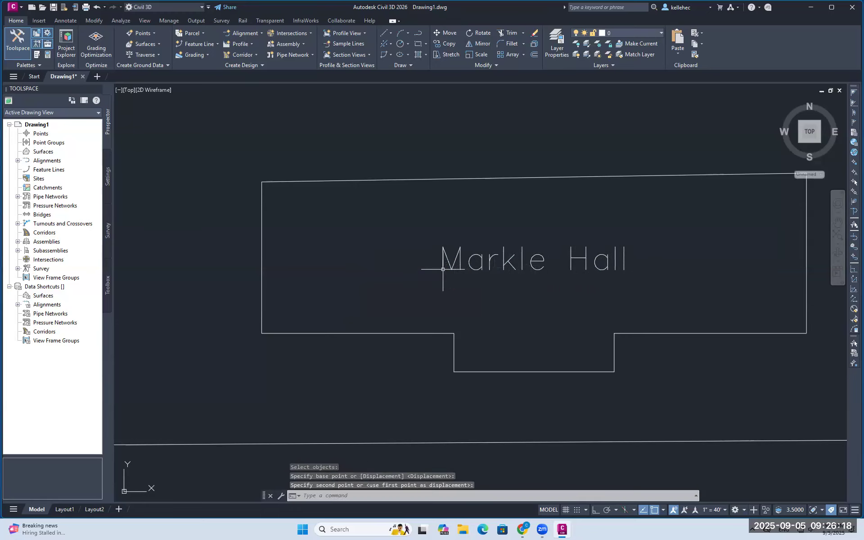
scroll(306, 312, "down", 4)
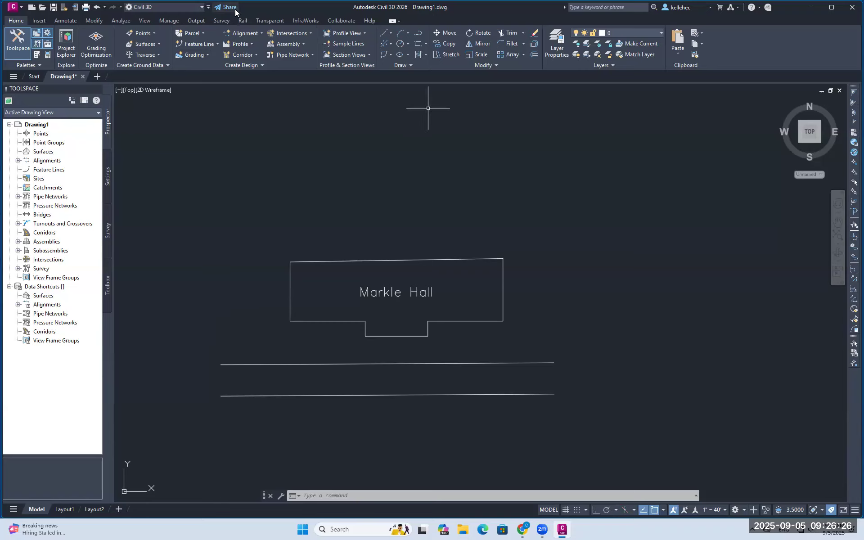
left_click(67, 20)
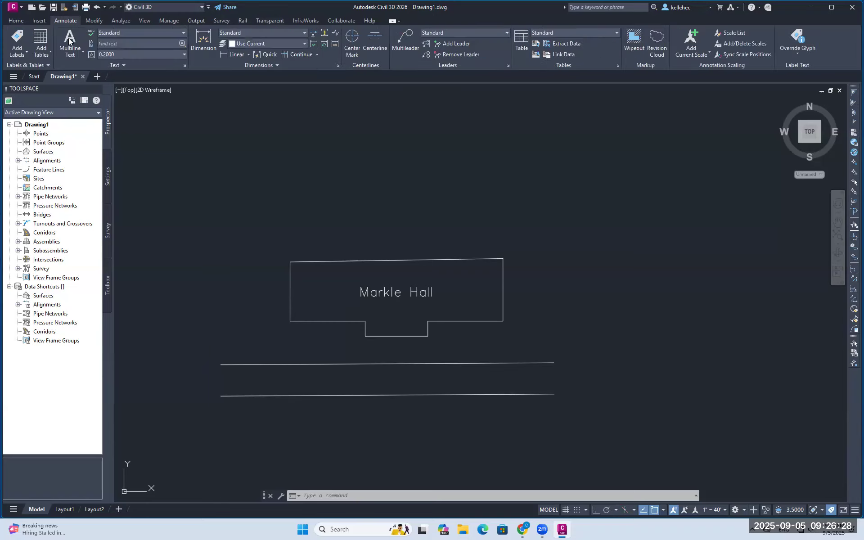
Dimension the building's bottom edge (60.0000) and top edge (170.0000)
left_click(202, 45)
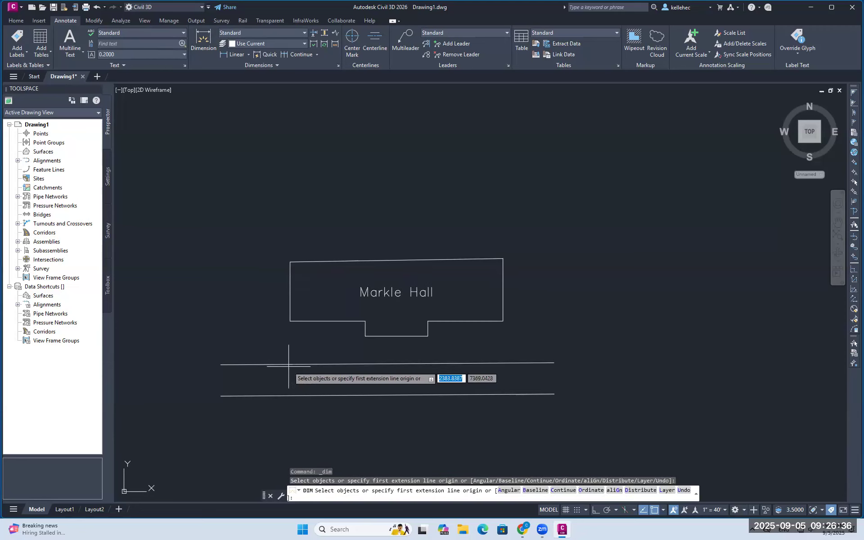
left_click(322, 320)
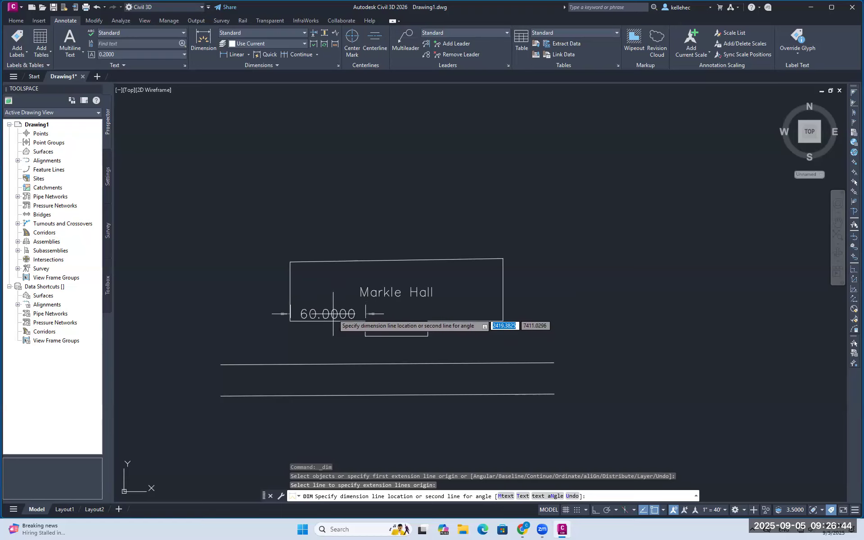
left_click(333, 314)
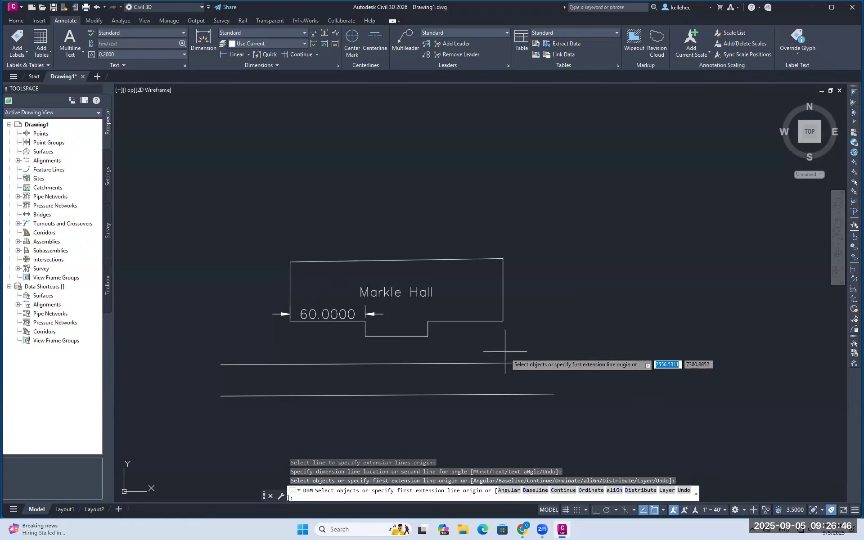
key("Return")
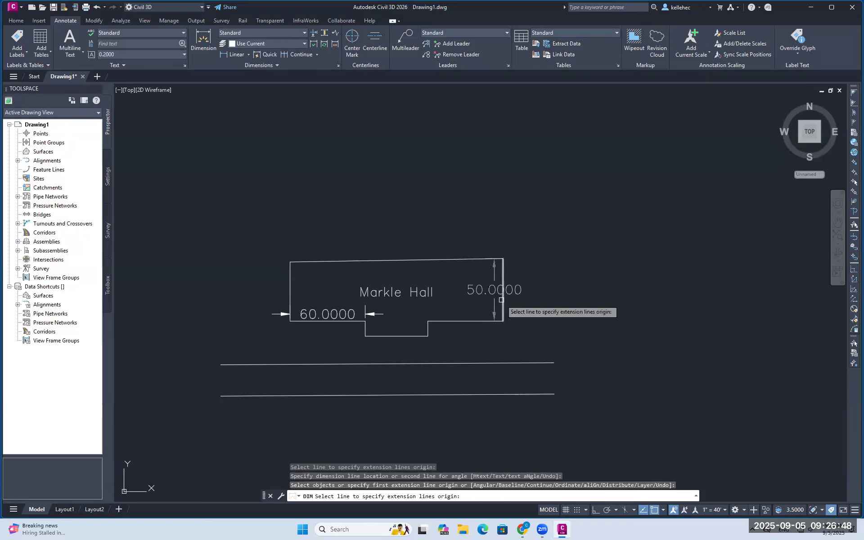
left_click(469, 259)
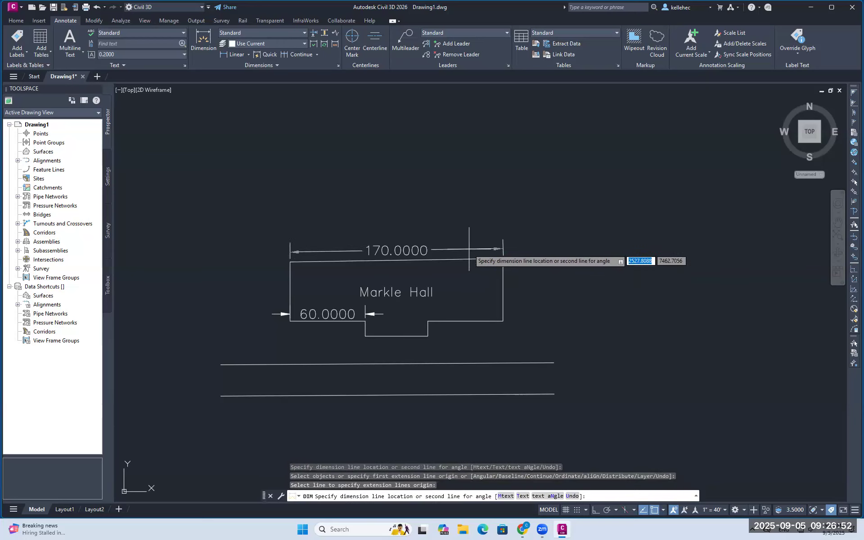
left_click(467, 248)
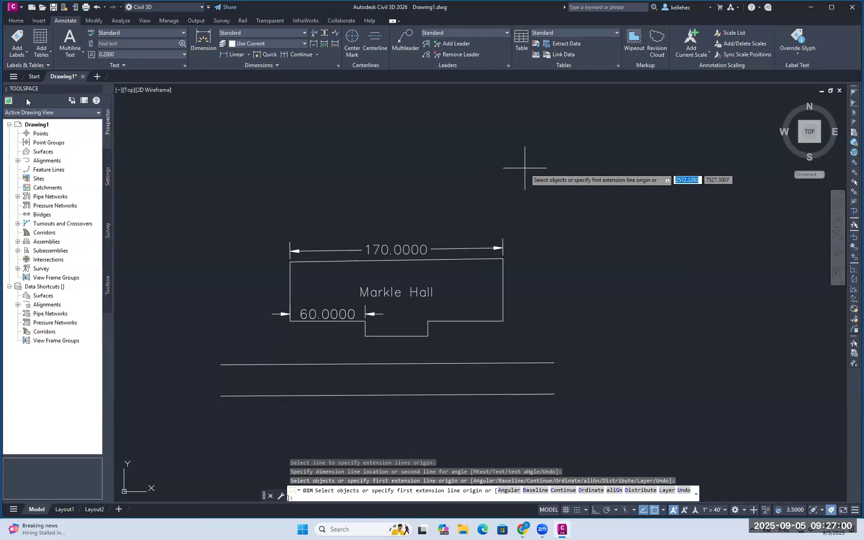
In the save dialog, create a new HW3 folder on the Desktop
left_click(53, 7)
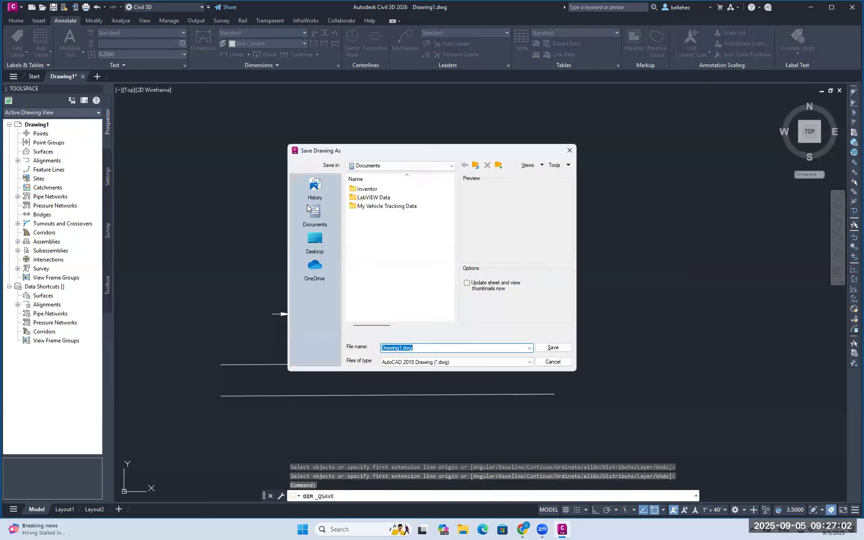
left_click(318, 253)
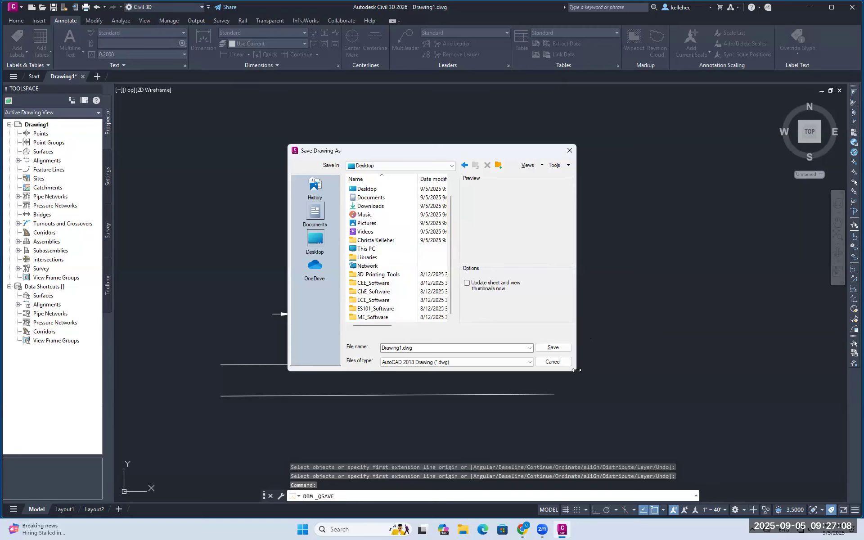
left_click(553, 363)
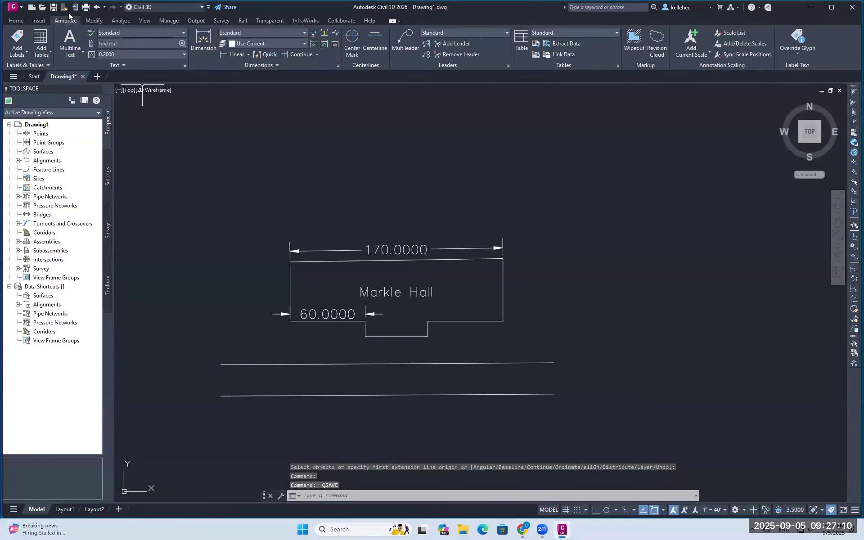
left_click(54, 7)
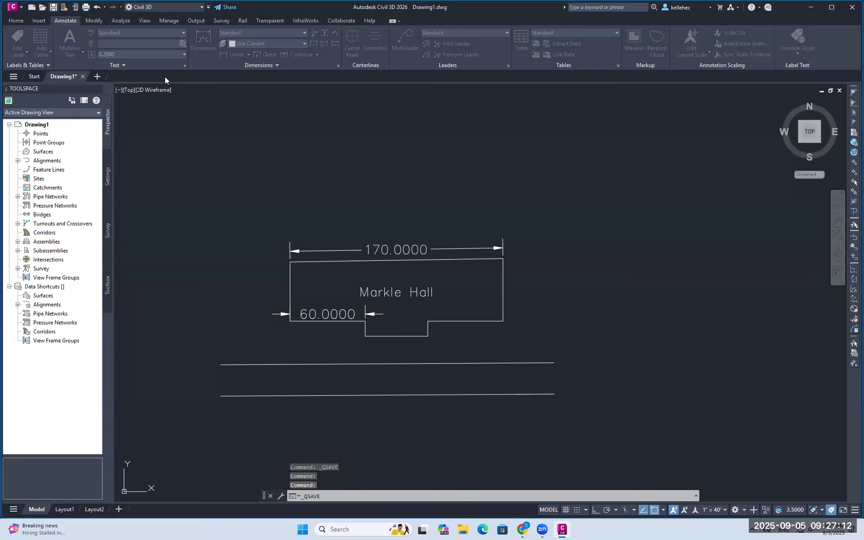
left_click(392, 166)
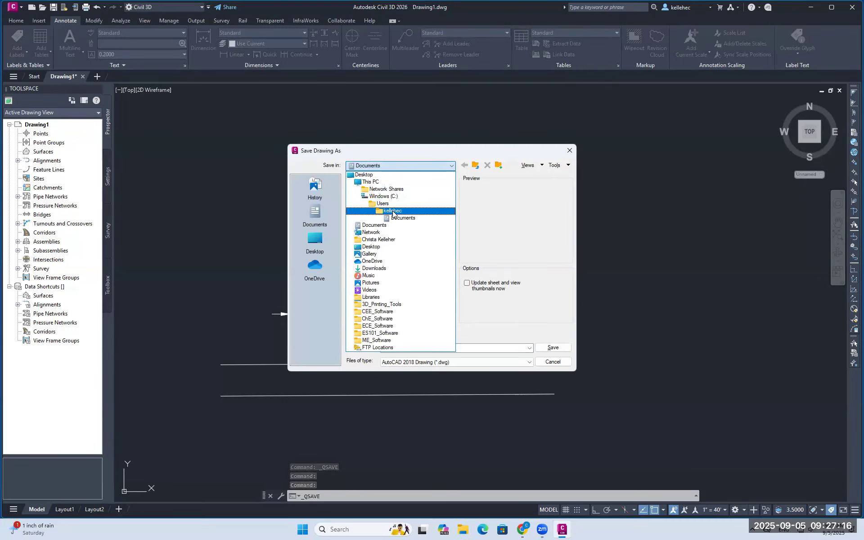
left_click(393, 211)
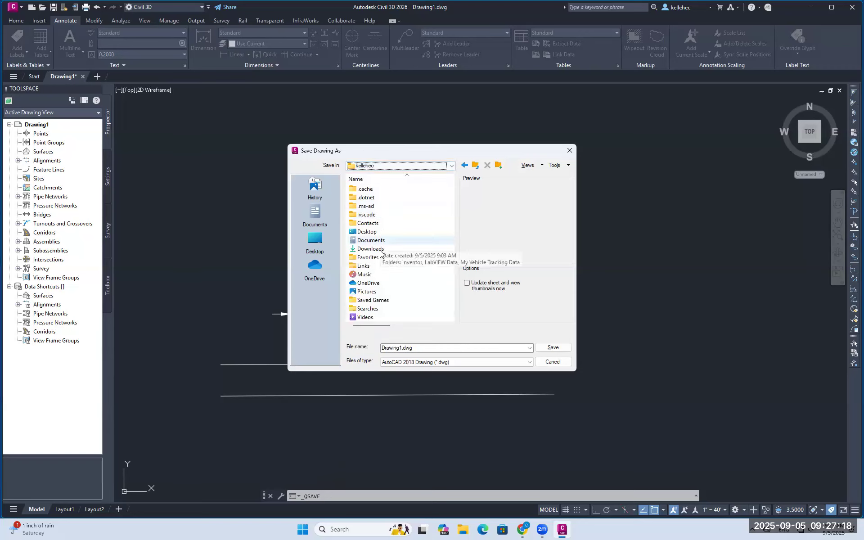
double_click(375, 232)
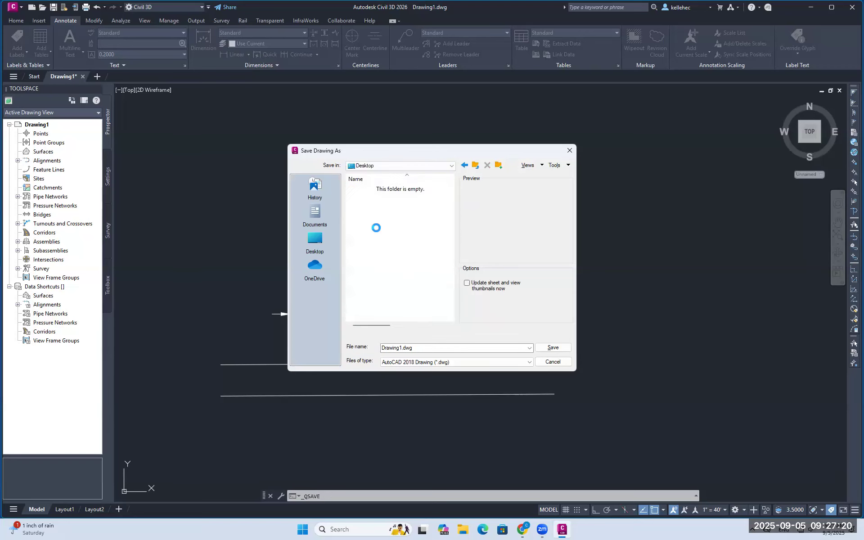
right_click(376, 229)
mouse_move(414, 342)
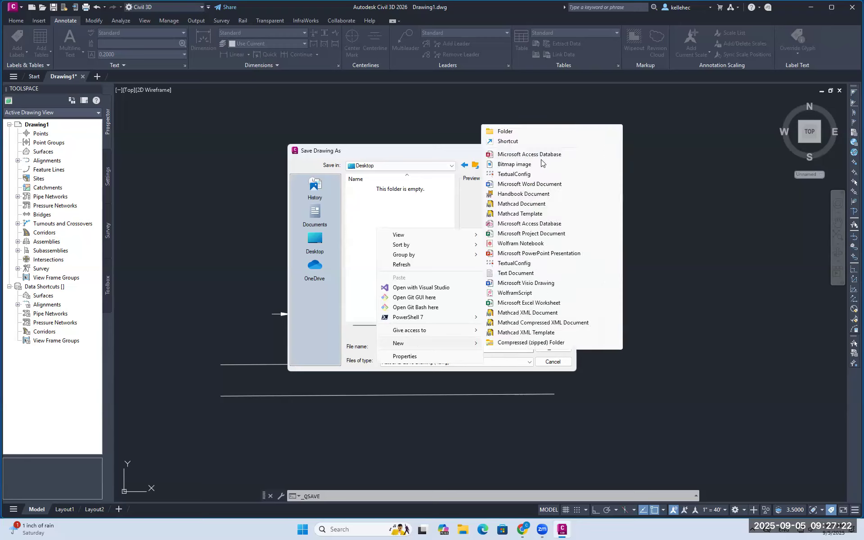
left_click(539, 134)
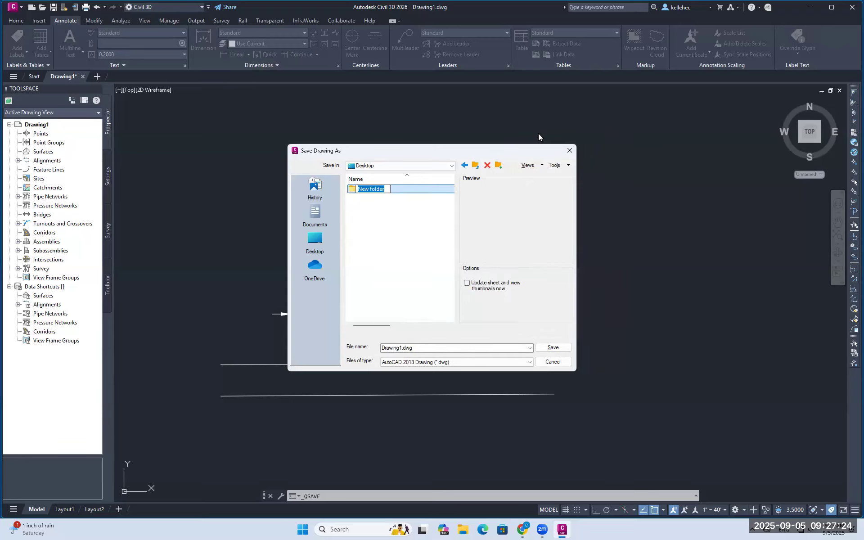
type("HW3")
key("Return")
Save the drawing under a new file name in HW3 and close it
left_click(402, 350)
left_click(402, 349)
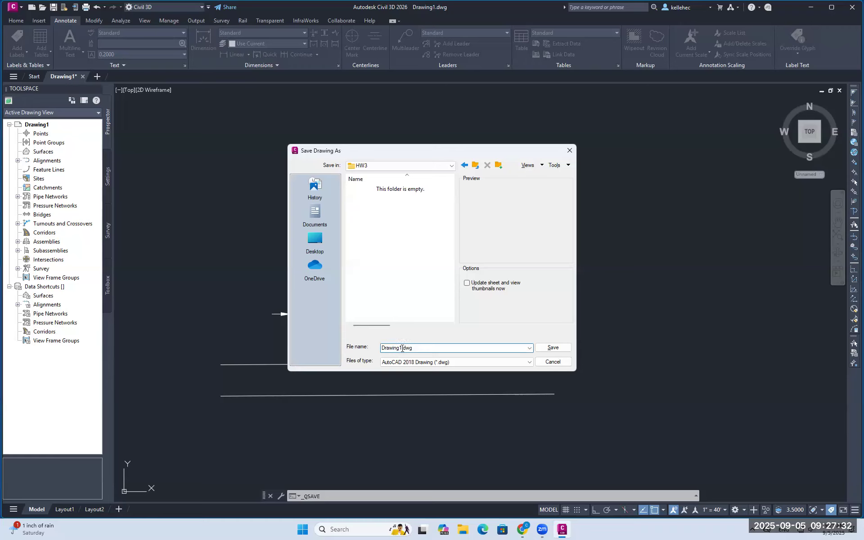
key("Return")
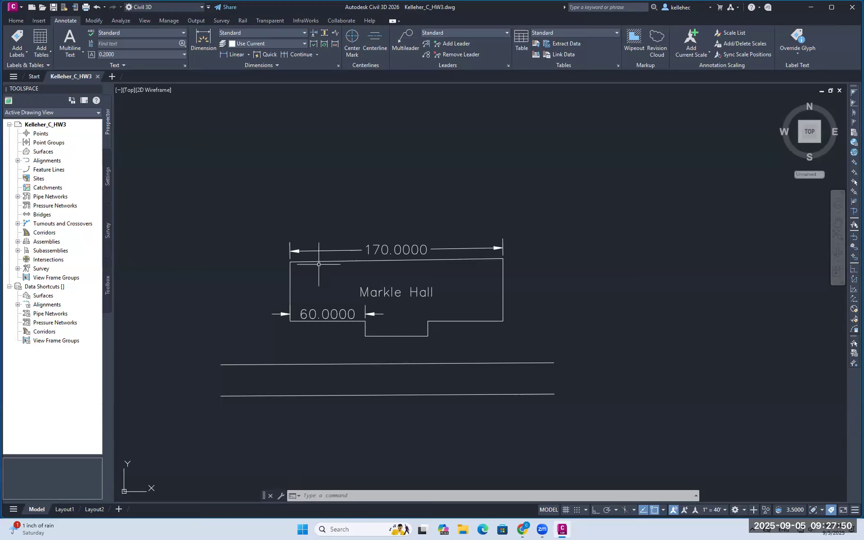
left_click(849, 9)
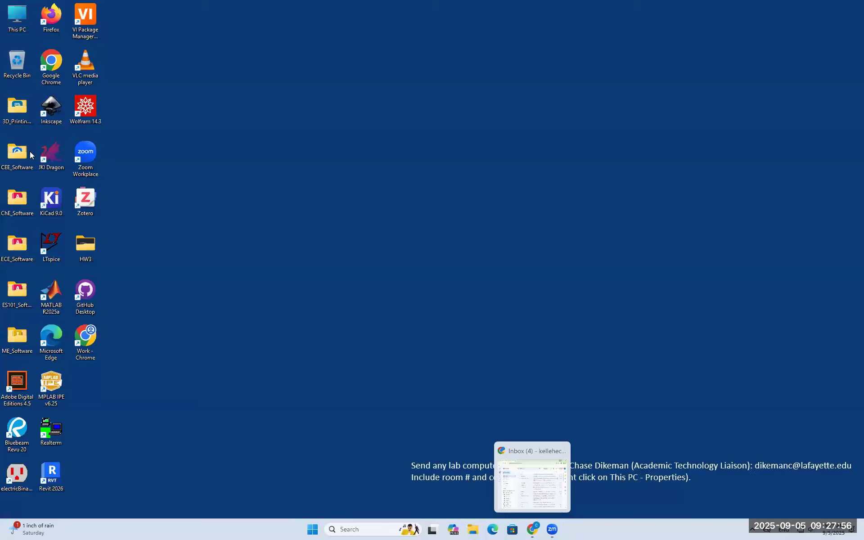
Bring Chrome forward and load drive.google.com in a new tab
left_click(85, 244)
left_click(382, 310)
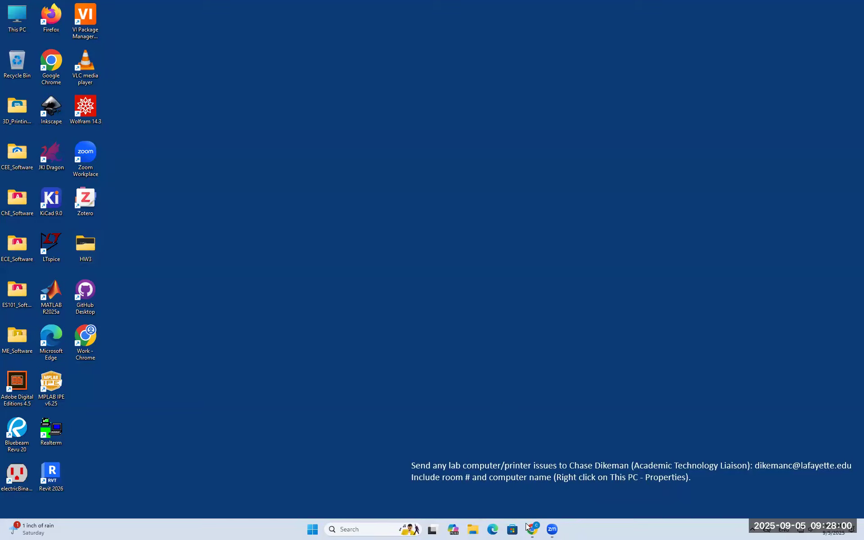
left_click(532, 530)
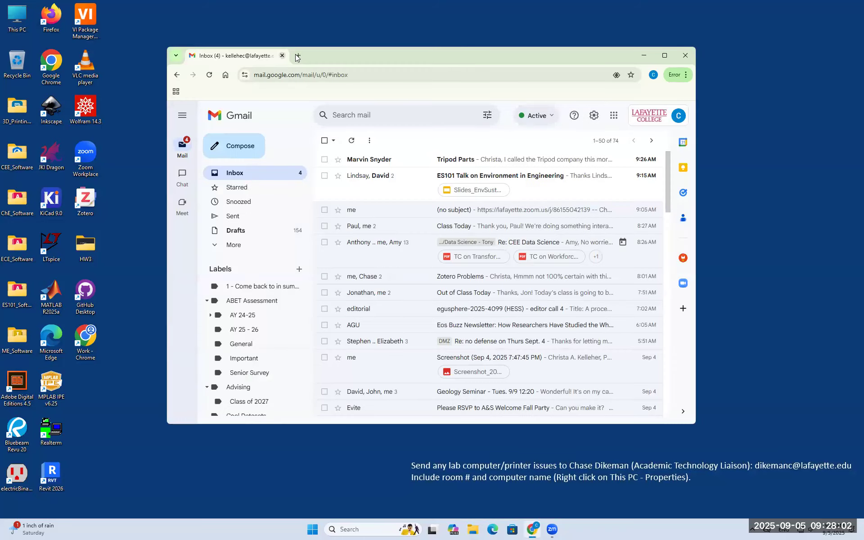
left_click(297, 55)
type("driv")
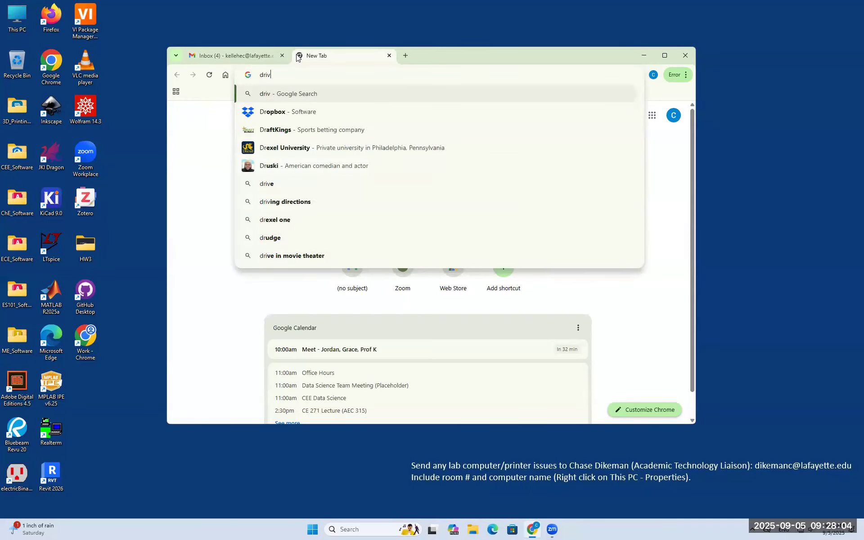
type("e.google.com")
key("Return")
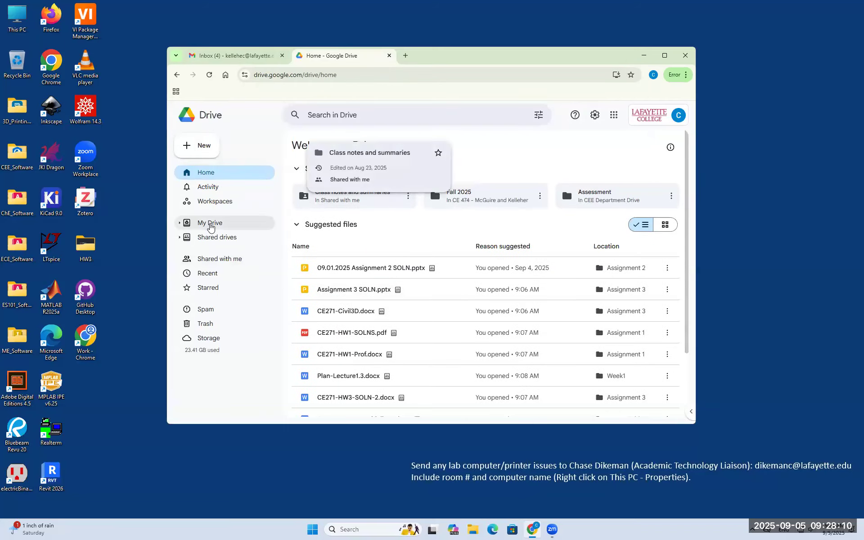
Create and open a 'CE 271' folder in My Drive, and open the desktop HW3 folder
left_click(211, 225)
scroll(426, 290, "down", 15)
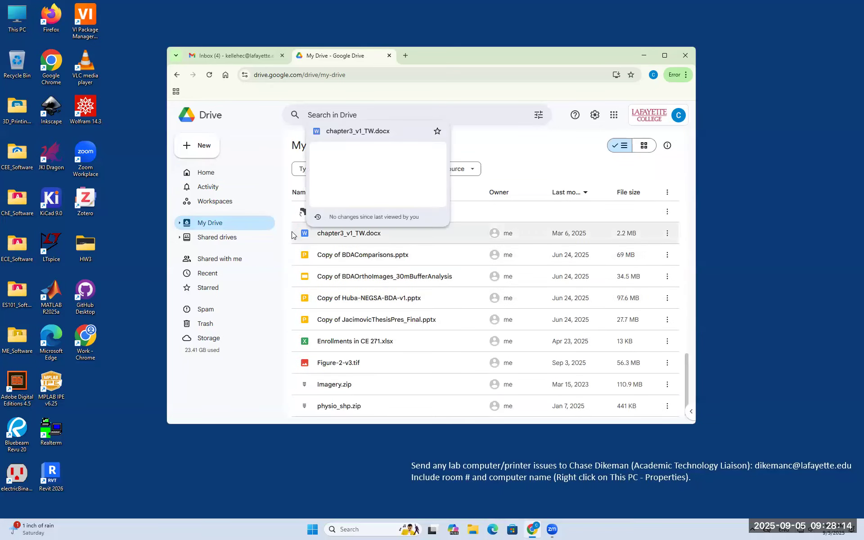
scroll(302, 273, "up", 3)
right_click(290, 291)
left_click(331, 123)
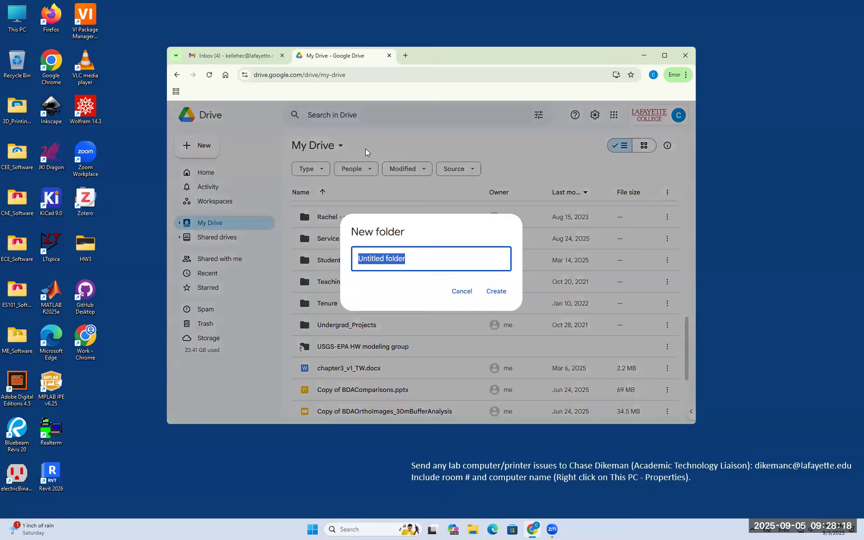
type("CE 271")
key("Return")
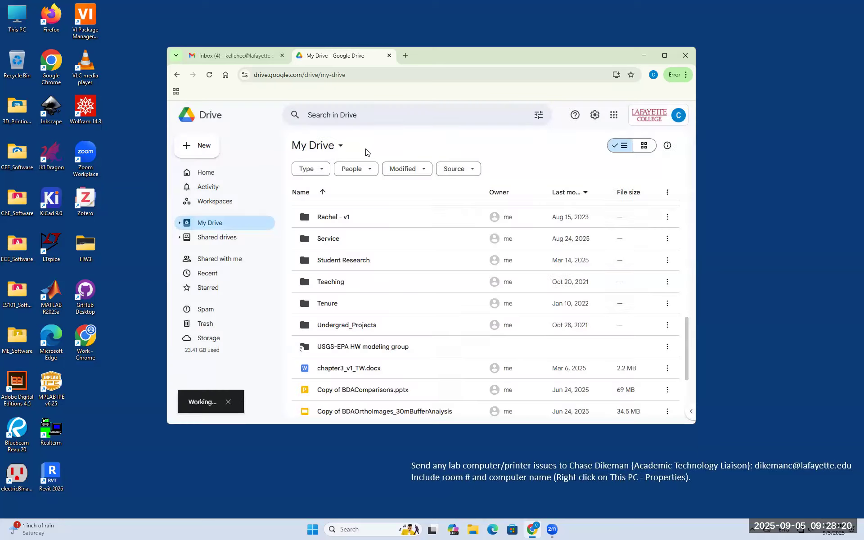
double_click(373, 277)
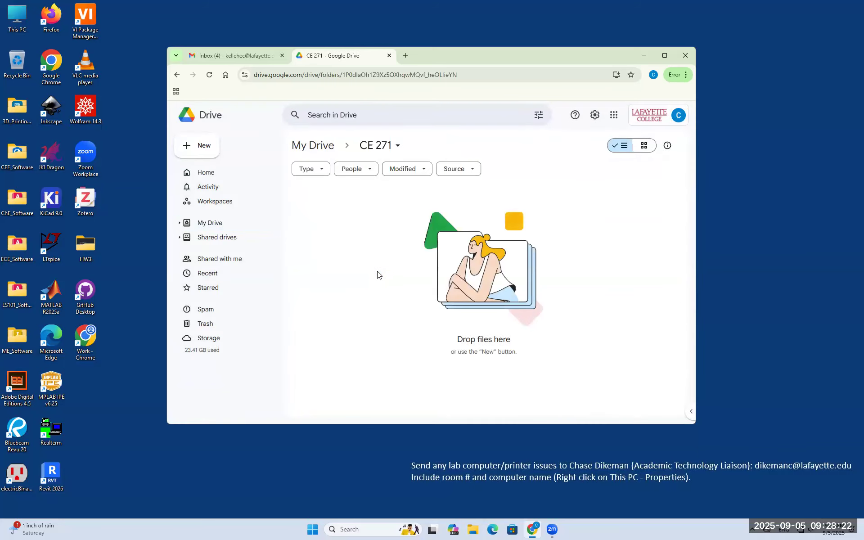
left_click(80, 249)
double_click(79, 249)
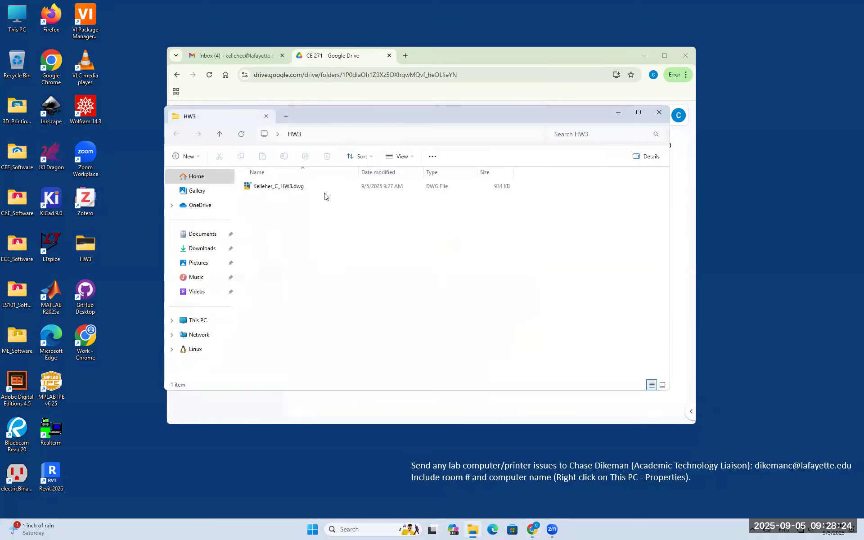
Drag the saved DWG from the HW3 window into the CE 271 Drive folder
left_click_drag(338, 119, 0, 125)
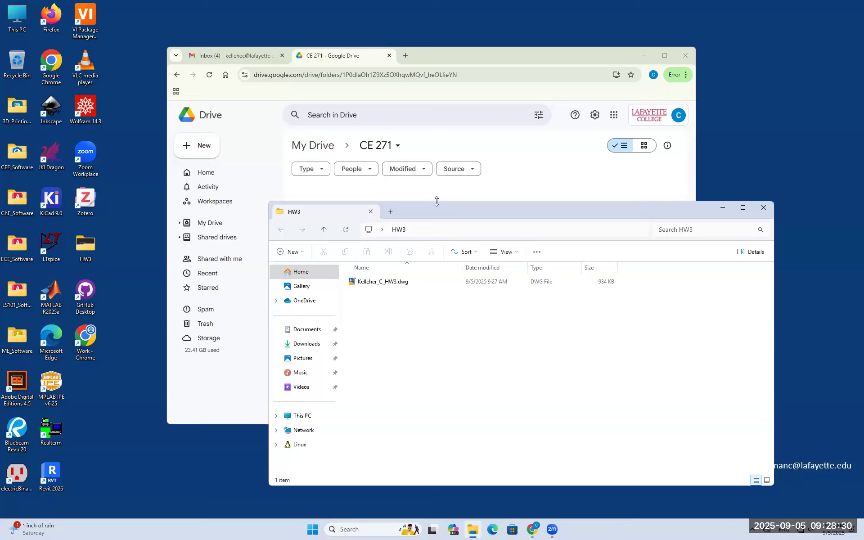
left_click_drag(436, 200, 432, 308)
left_click(382, 385)
left_click_drag(382, 385, 372, 266)
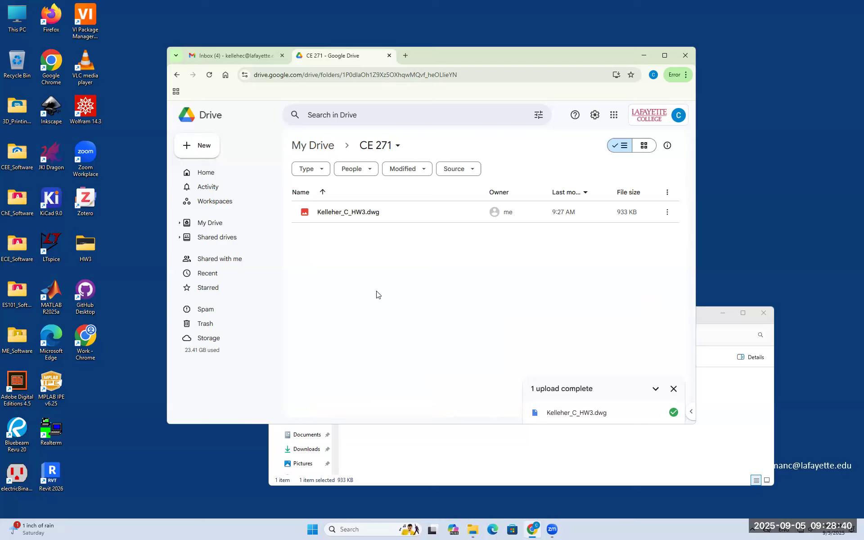
Check the uploaded DWG file's options in the CE 271 folder
left_click(377, 212)
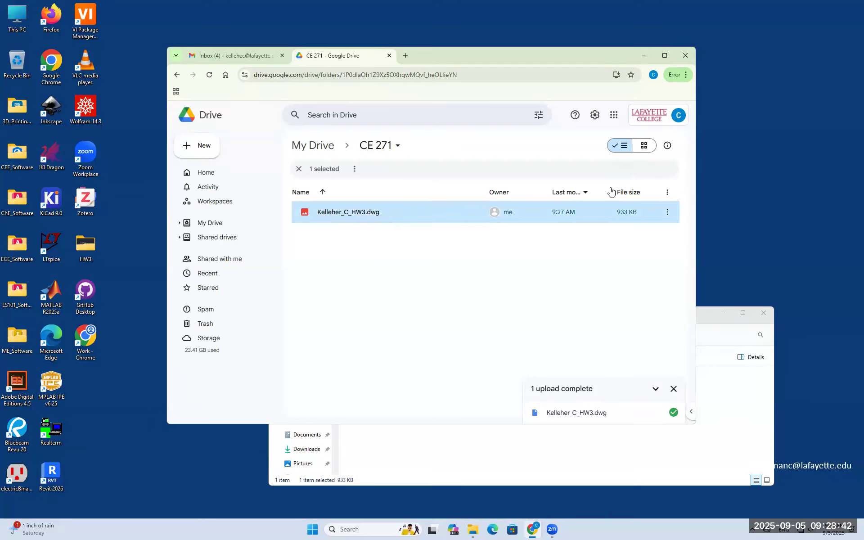
right_click(453, 212)
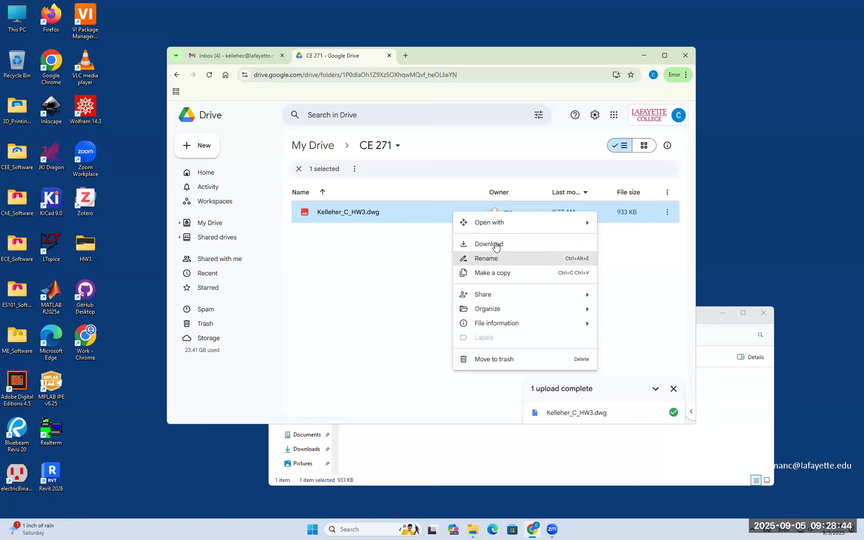
left_click(496, 244)
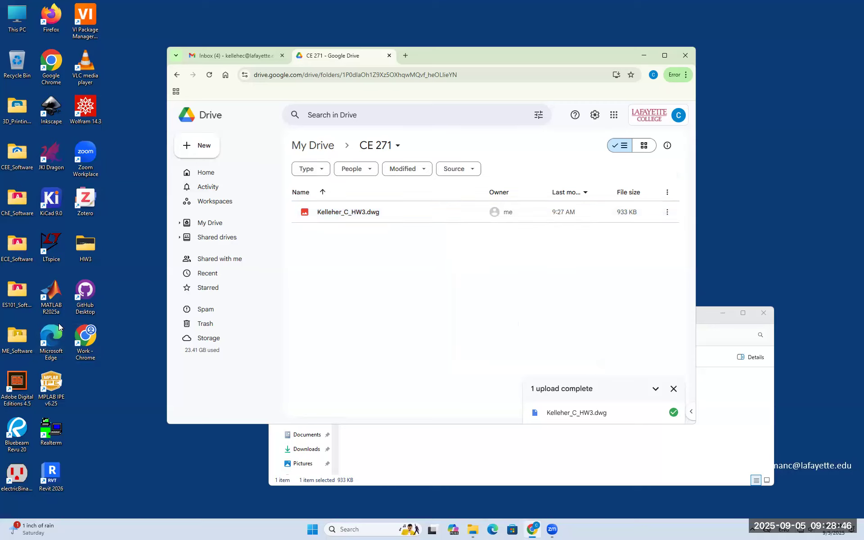
left_click(125, 291)
left_click(410, 315)
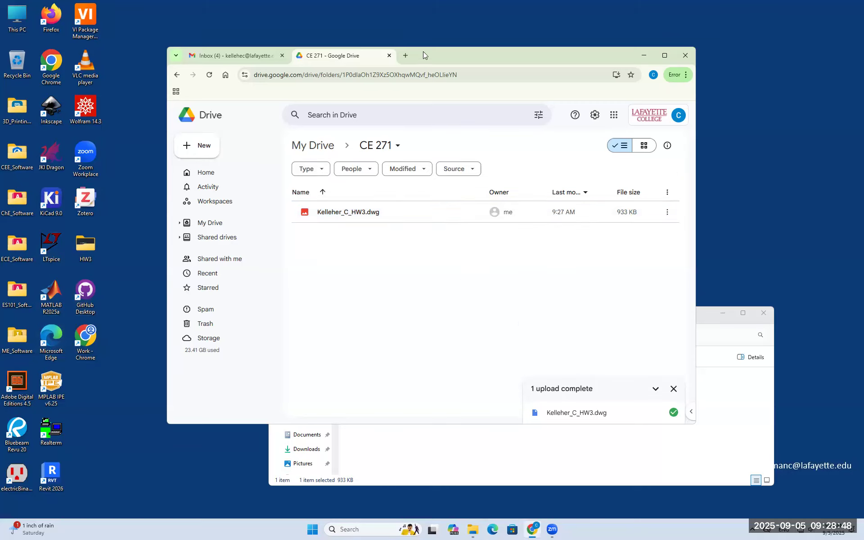